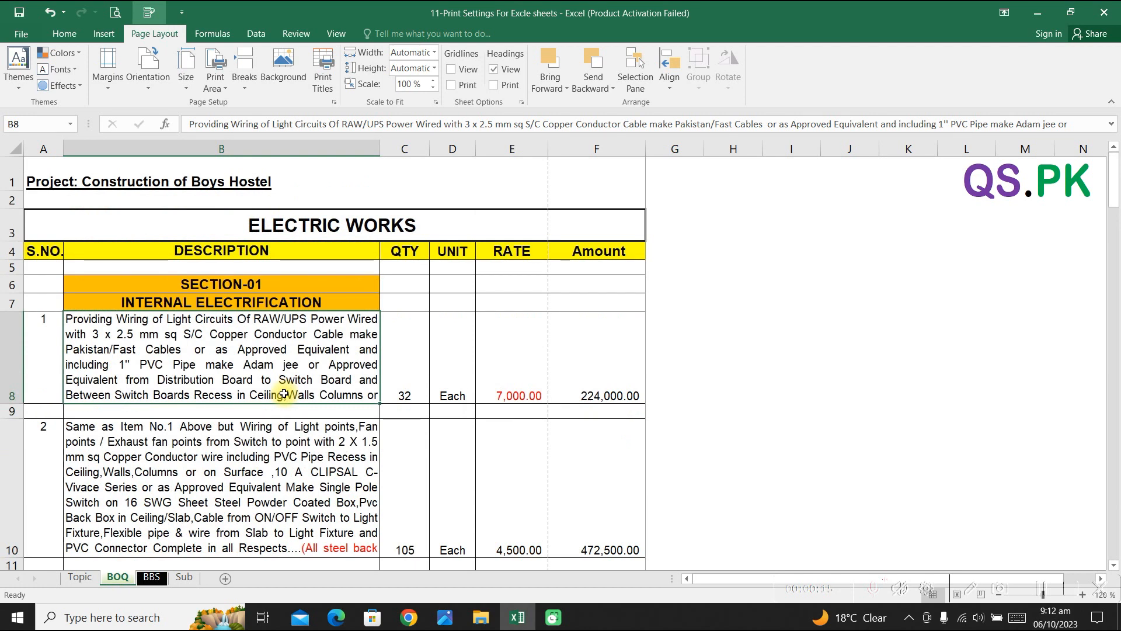
{"action": "scroll", "coordinate": [284, 393], "scroll_direction": "down", "scroll_amount": 1}
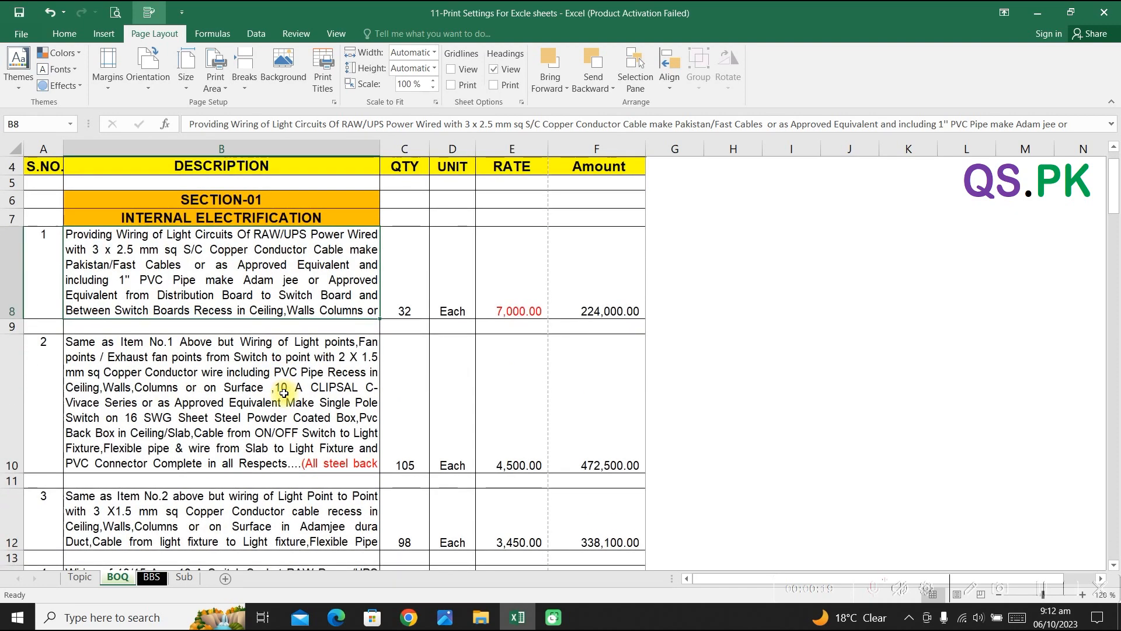
{"action": "scroll", "coordinate": [283, 393], "scroll_direction": "down", "scroll_amount": 4}
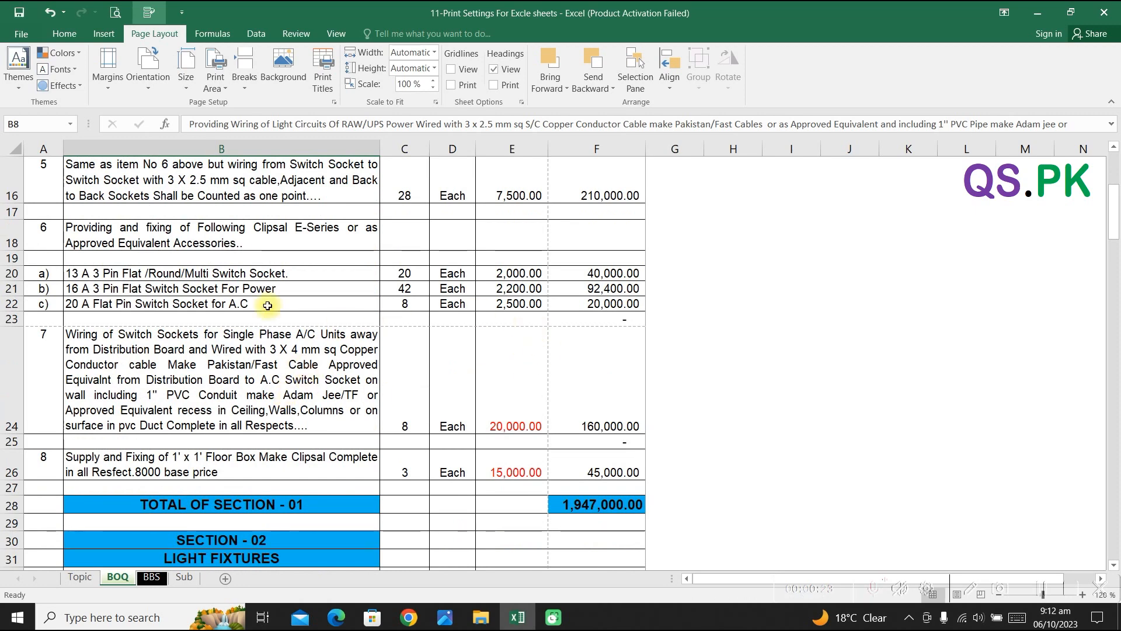
{"action": "left_click", "coordinate": [65, 35]}
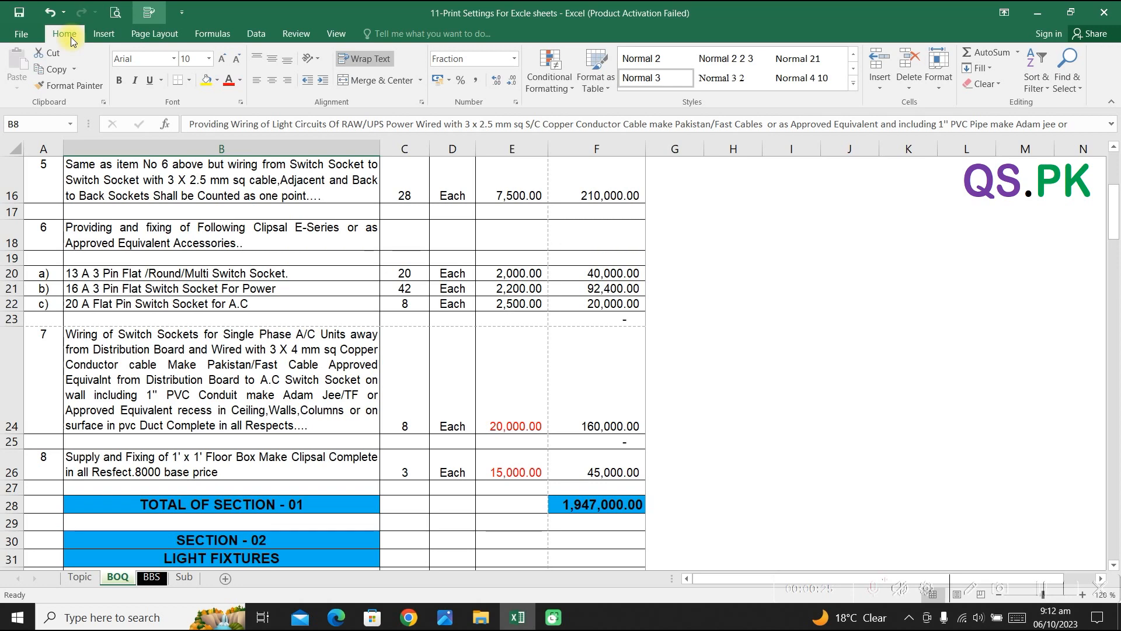
{"action": "left_click", "coordinate": [111, 34]}
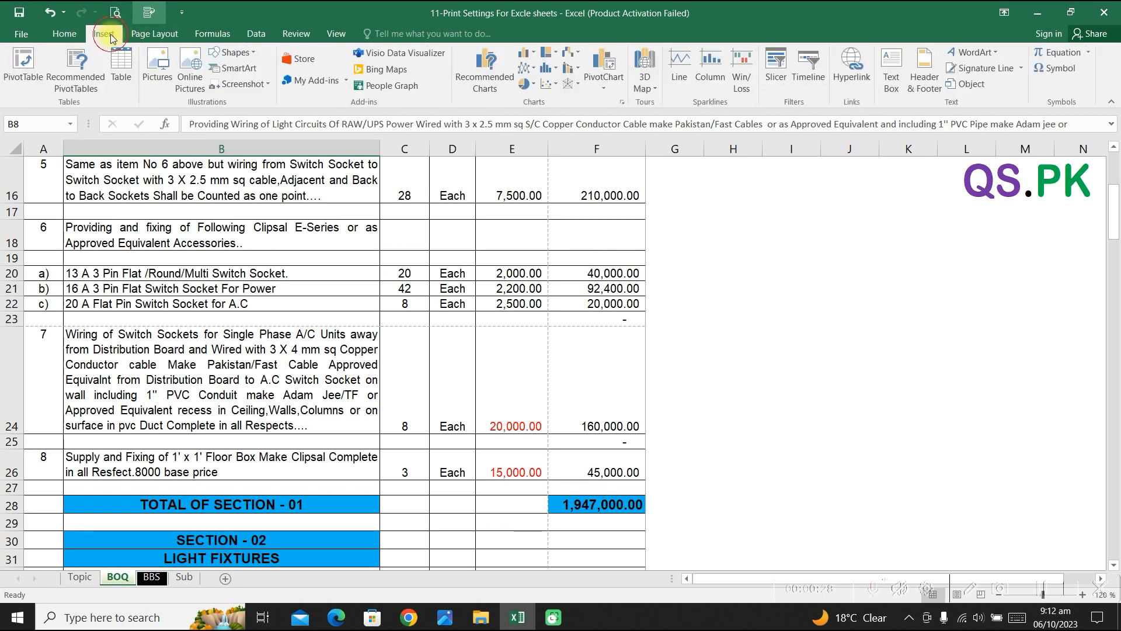
{"action": "left_click", "coordinate": [139, 35]}
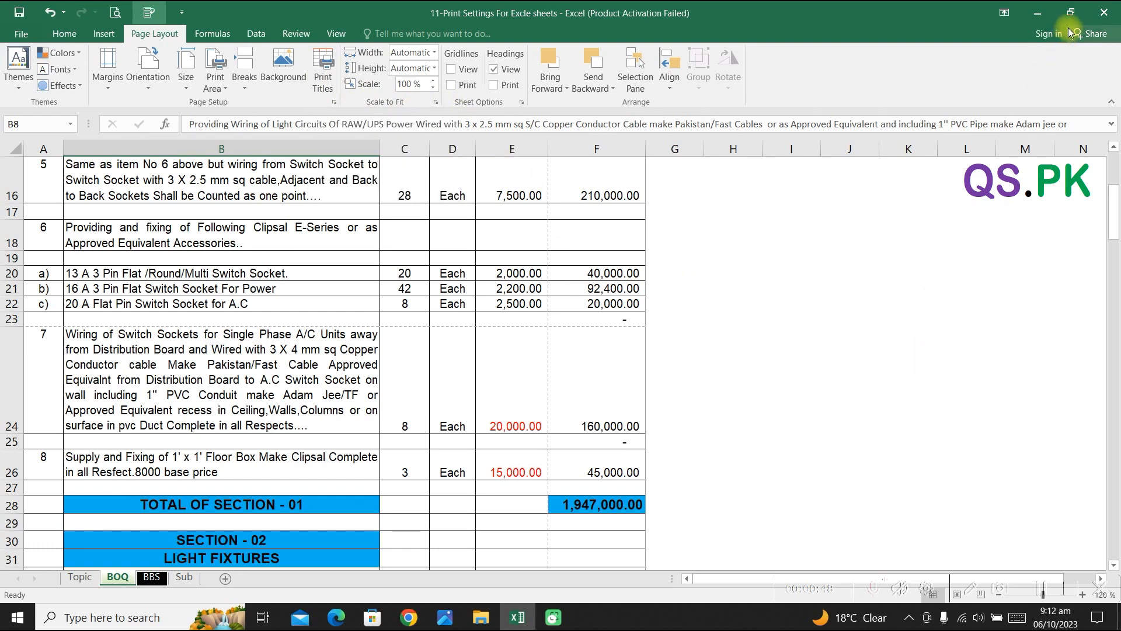
Step: Restore the window to a smaller size and switch the BOQ sheet to Page Layout view
{"action": "left_click", "coordinate": [1071, 13]}
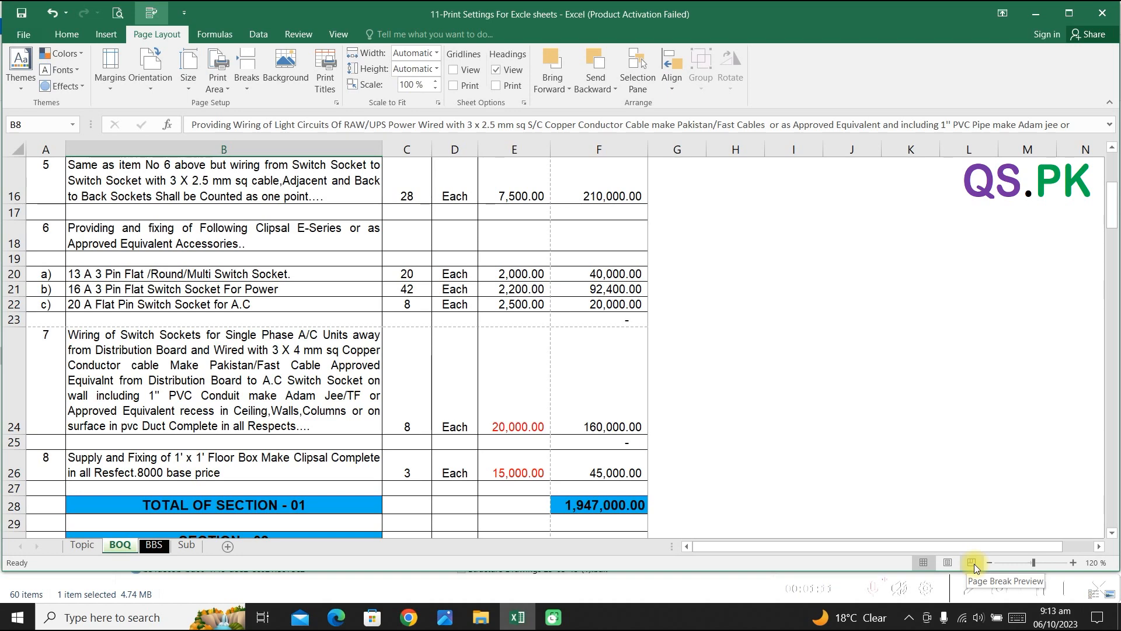
{"action": "scroll", "coordinate": [477, 303], "scroll_direction": "up", "scroll_amount": 4}
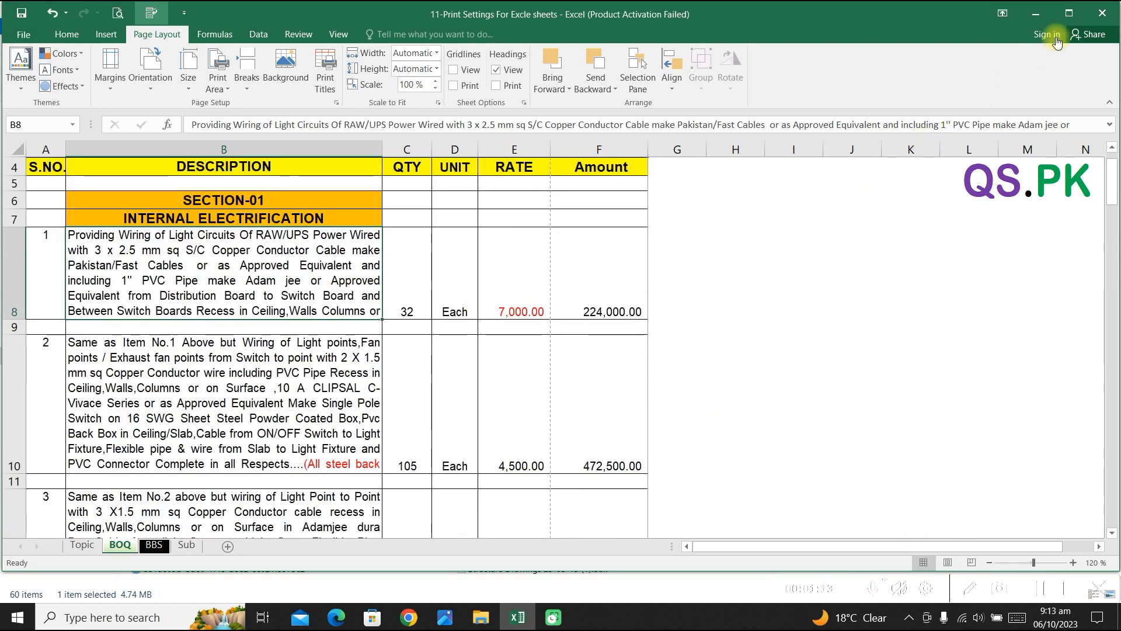
{"action": "scroll", "coordinate": [232, 360], "scroll_direction": "up", "scroll_amount": 1}
{"action": "scroll", "coordinate": [258, 352], "scroll_direction": "down", "scroll_amount": 11}
{"action": "scroll", "coordinate": [257, 352], "scroll_direction": "down", "scroll_amount": 4}
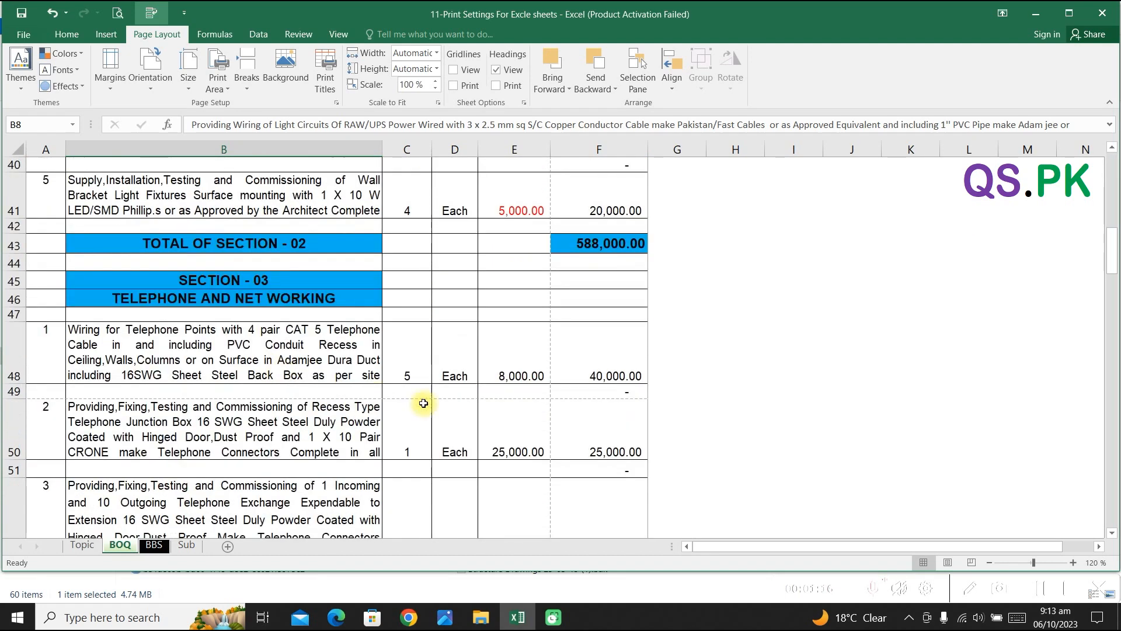
{"action": "left_click", "coordinate": [947, 562]}
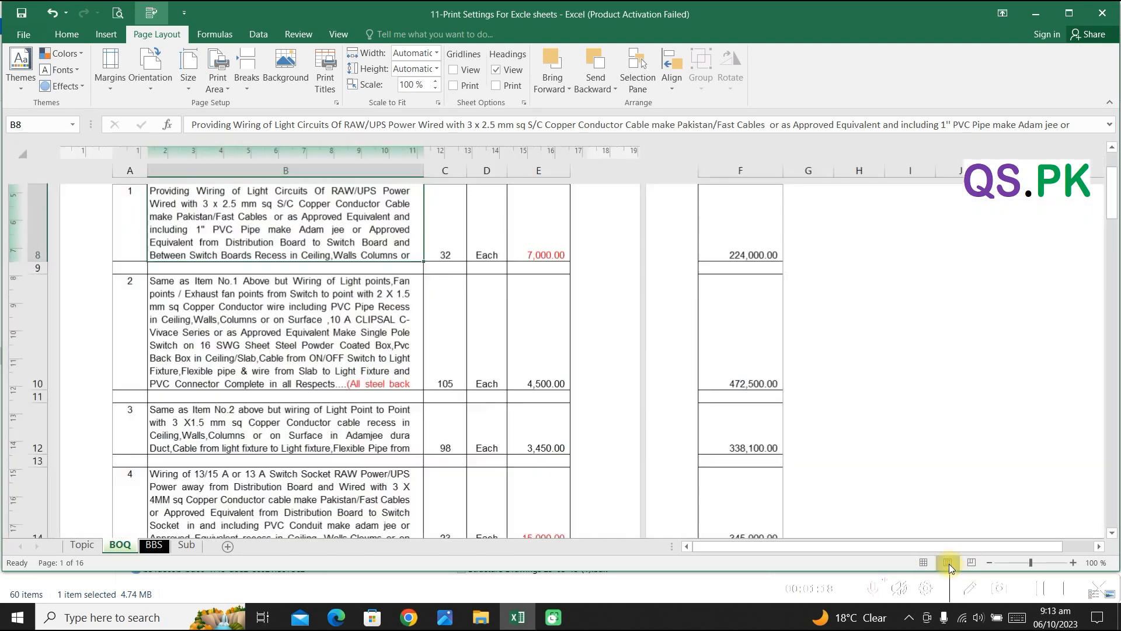
Step: Examine the header and footer areas and how the BOQ columns and rows split across pages
{"action": "scroll", "coordinate": [490, 420], "scroll_direction": "up", "scroll_amount": 5}
{"action": "scroll", "coordinate": [467, 394], "scroll_direction": "down", "scroll_amount": 3}
{"action": "scroll", "coordinate": [446, 395], "scroll_direction": "up", "scroll_amount": 3}
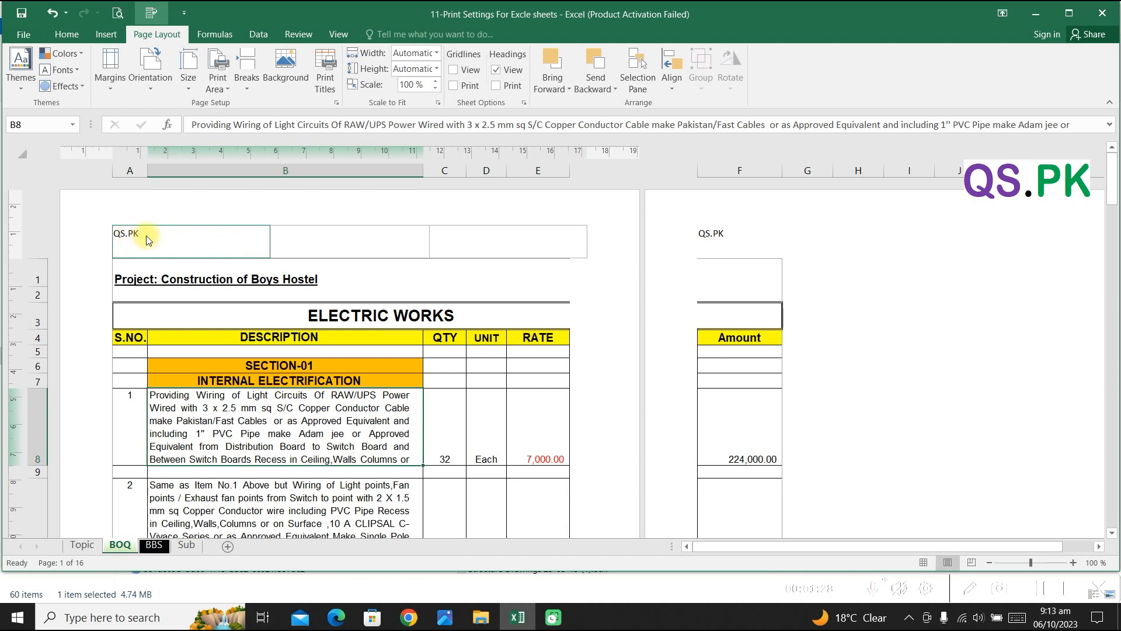
{"action": "scroll", "coordinate": [189, 324], "scroll_direction": "down", "scroll_amount": 3}
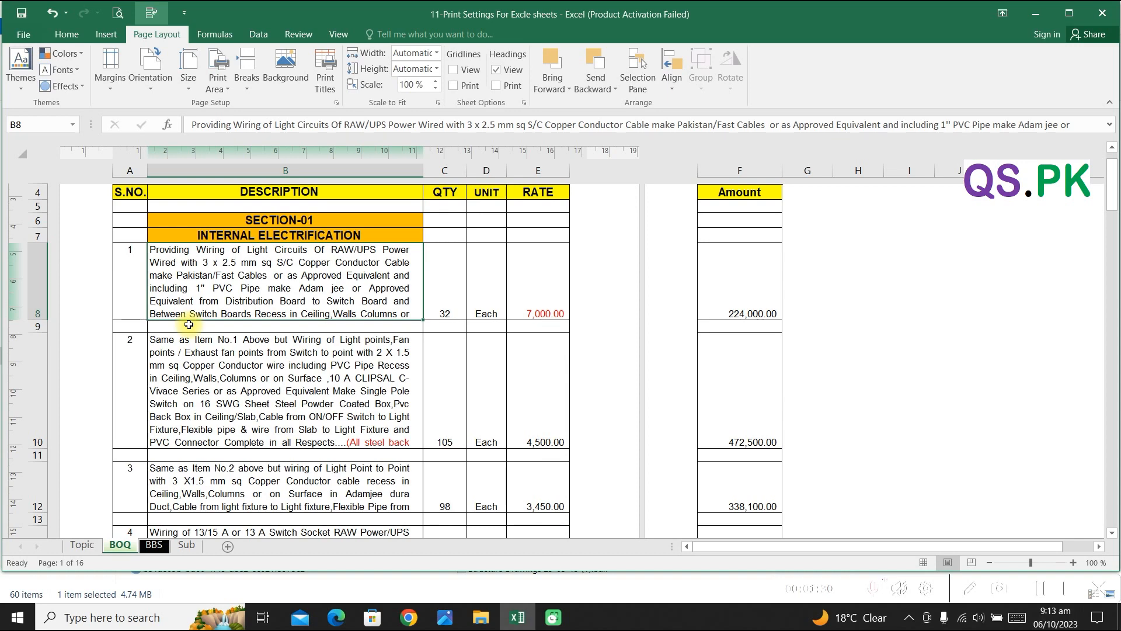
{"action": "scroll", "coordinate": [189, 324], "scroll_direction": "up", "scroll_amount": 3}
{"action": "scroll", "coordinate": [188, 324], "scroll_direction": "down", "scroll_amount": 8}
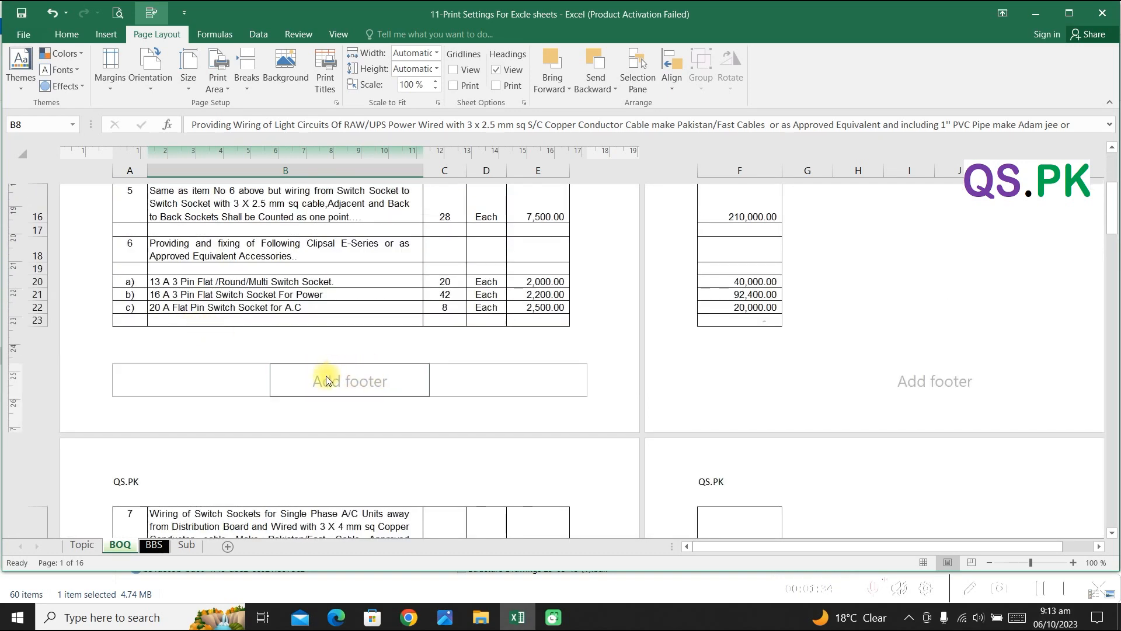
{"action": "scroll", "coordinate": [921, 387], "scroll_direction": "up", "scroll_amount": 8}
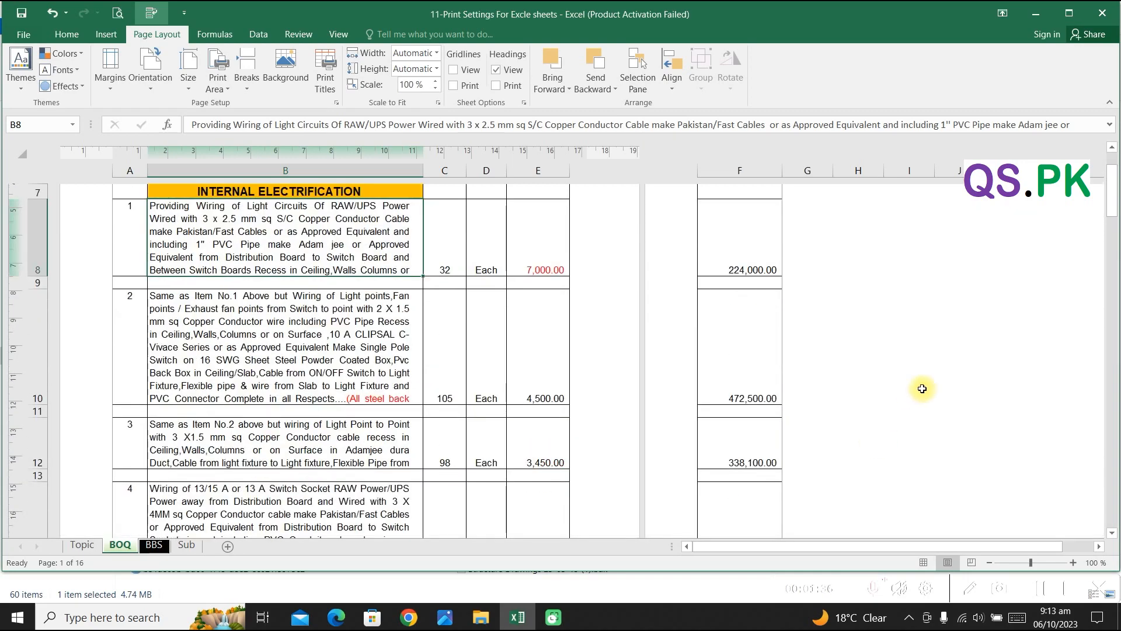
{"action": "scroll", "coordinate": [924, 365], "scroll_direction": "down", "scroll_amount": 3}
{"action": "scroll", "coordinate": [819, 317], "scroll_direction": "up", "scroll_amount": 3}
{"action": "scroll", "coordinate": [820, 317], "scroll_direction": "down", "scroll_amount": 5}
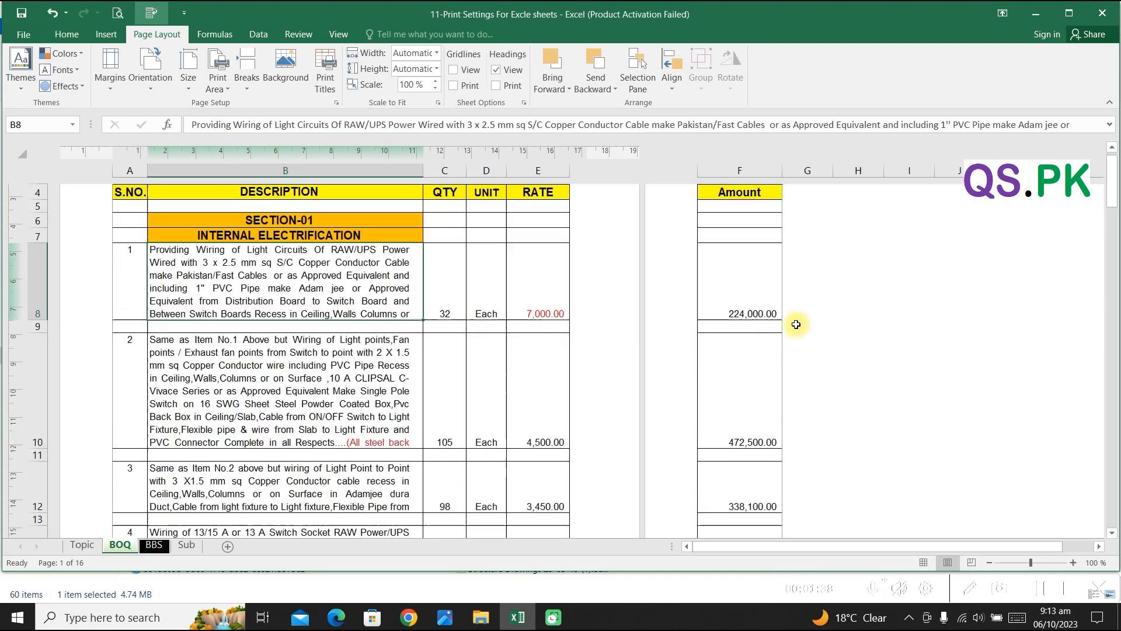
{"action": "scroll", "coordinate": [866, 399], "scroll_direction": "up", "scroll_amount": 3}
{"action": "scroll", "coordinate": [867, 399], "scroll_direction": "up", "scroll_amount": 3}
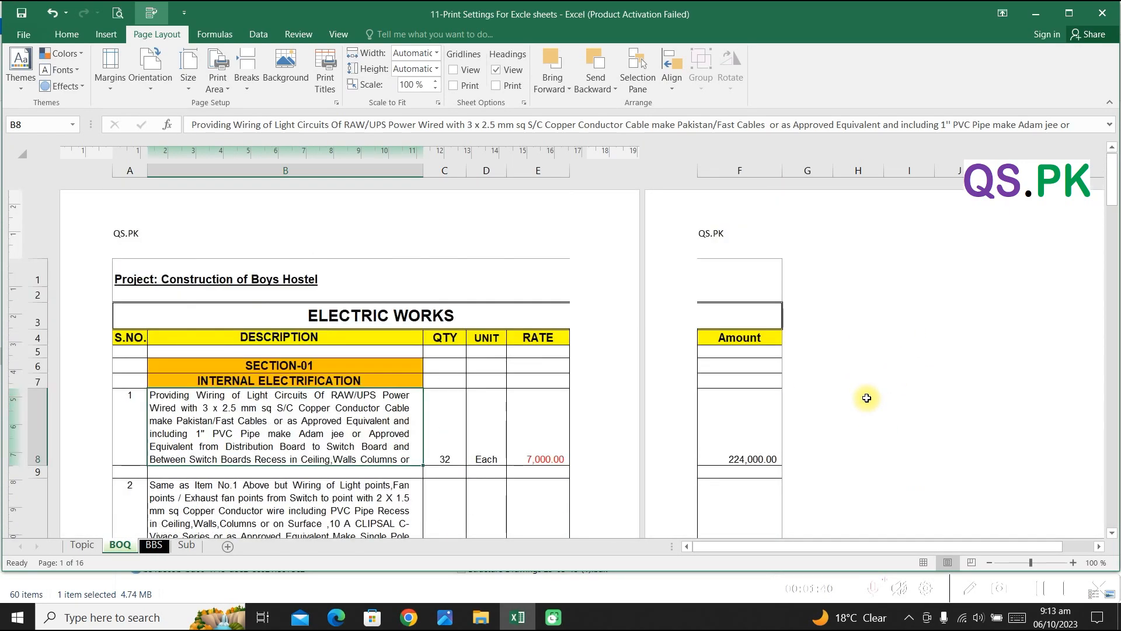
{"action": "scroll", "coordinate": [713, 358], "scroll_direction": "down", "scroll_amount": 4}
{"action": "scroll", "coordinate": [779, 359], "scroll_direction": "down", "scroll_amount": 3}
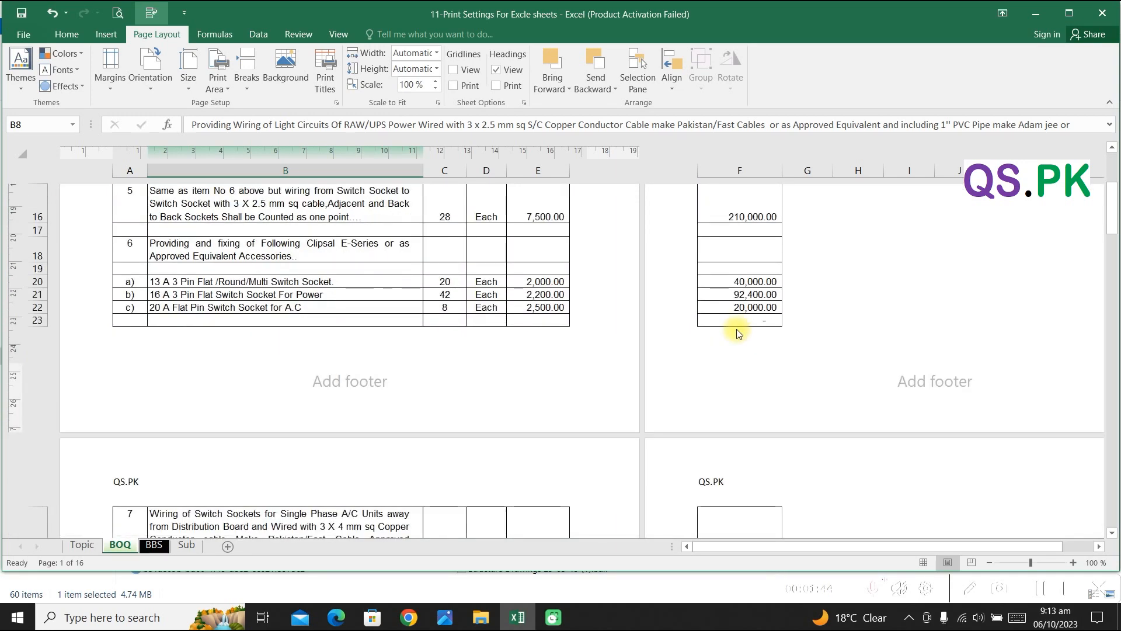
Step: Switch to Page Break Preview and move the vertical page break from between RATE and Amount to the outer edge of column F
{"action": "left_click", "coordinate": [972, 564]}
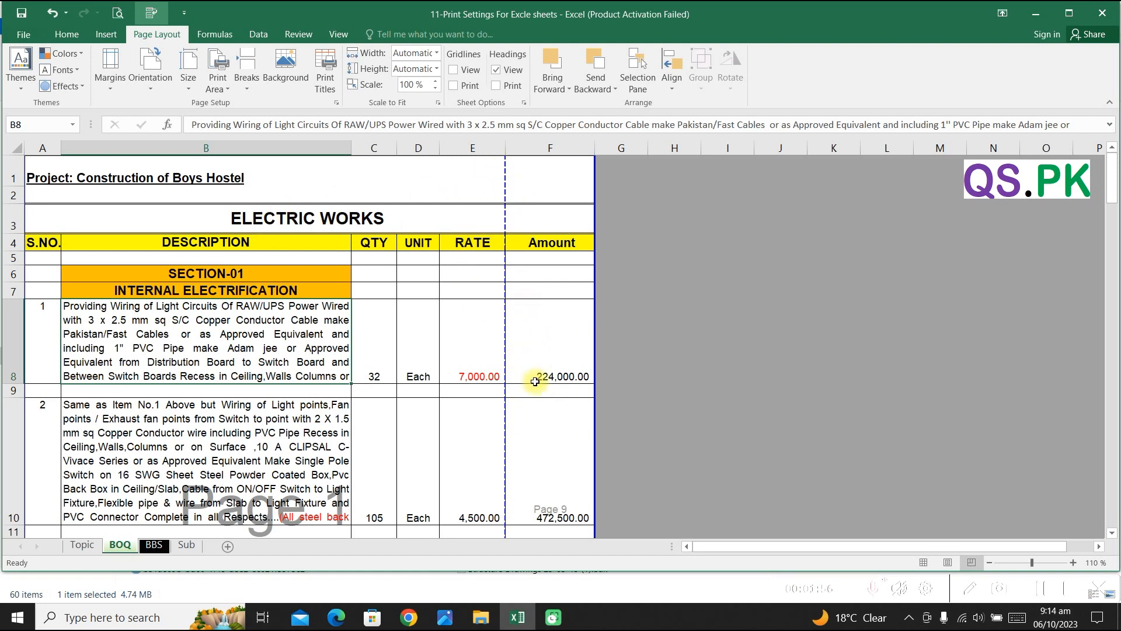
{"action": "scroll", "coordinate": [559, 517], "scroll_direction": "down", "scroll_amount": 2}
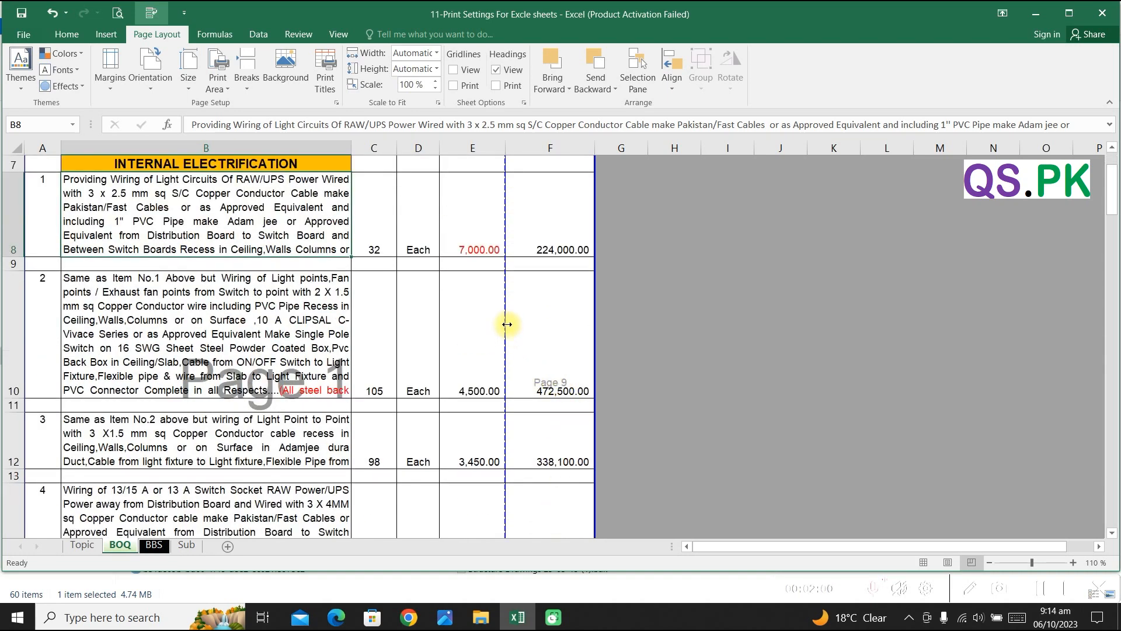
{"action": "scroll", "coordinate": [600, 343], "scroll_direction": "up", "scroll_amount": 2}
{"action": "scroll", "coordinate": [545, 303], "scroll_direction": "down", "scroll_amount": 4}
{"action": "scroll", "coordinate": [533, 385], "scroll_direction": "down", "scroll_amount": 2}
{"action": "scroll", "coordinate": [350, 344], "scroll_direction": "up", "scroll_amount": 5}
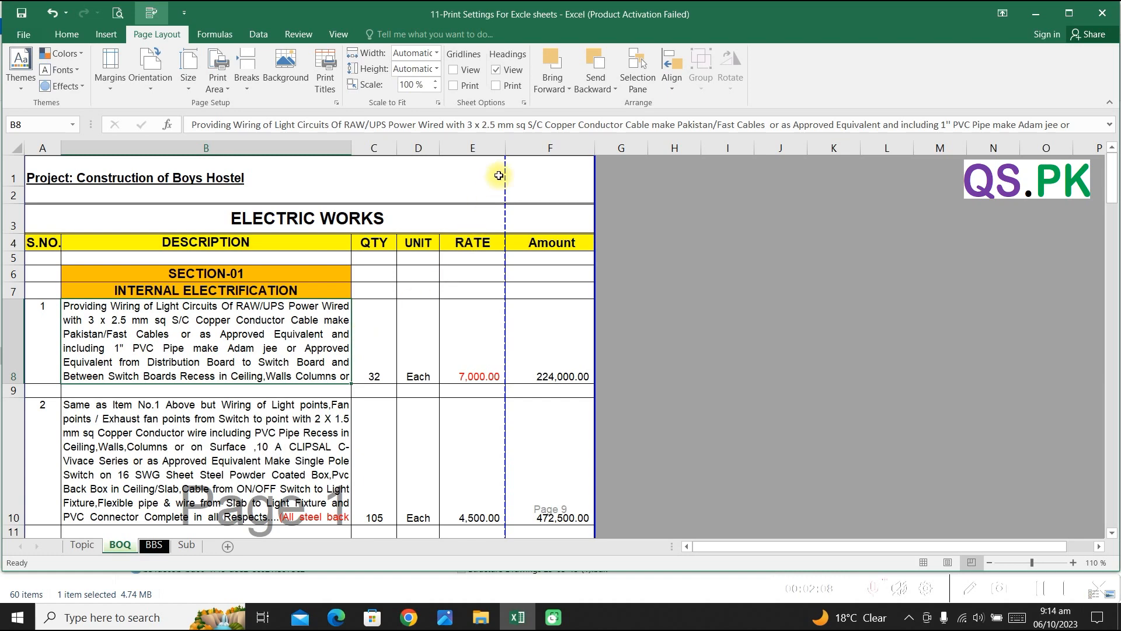
{"action": "left_click_drag", "start_coordinate": [504, 181], "coordinate": [591, 187]}
Step: Move the horizontal page break below row 52 up to between rows 51 and 52, so page 3 starts with telephone item 3
{"action": "scroll", "coordinate": [545, 307], "scroll_direction": "down", "scroll_amount": 7}
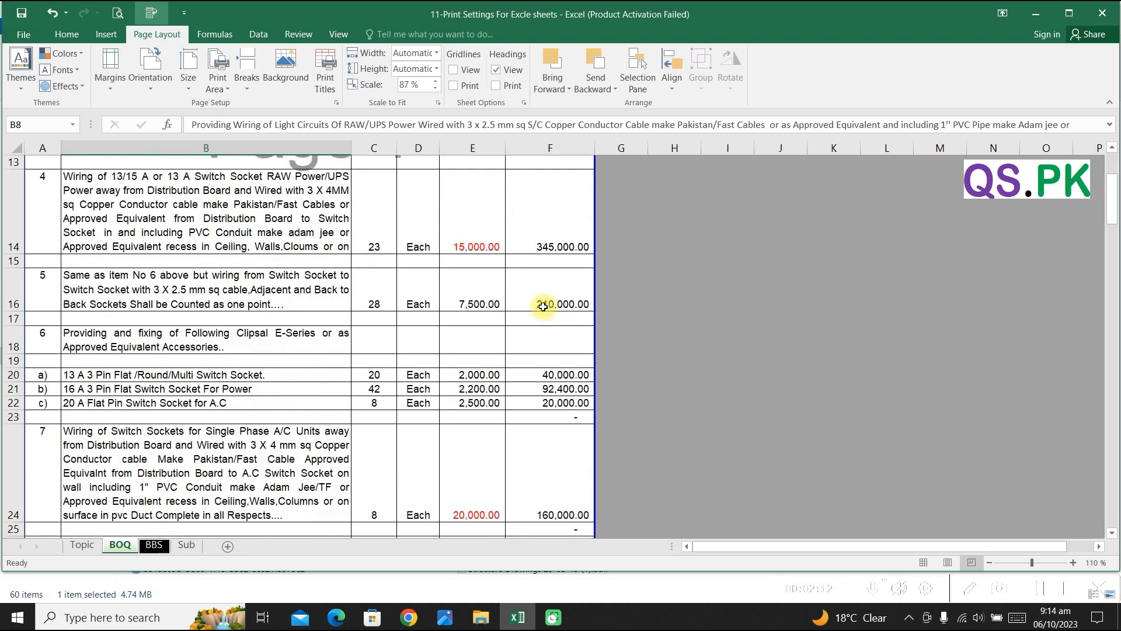
{"action": "left_click_drag", "start_coordinate": [315, 321], "coordinate": [315, 323]}
{"action": "scroll", "coordinate": [315, 323], "scroll_direction": "down", "scroll_amount": 9}
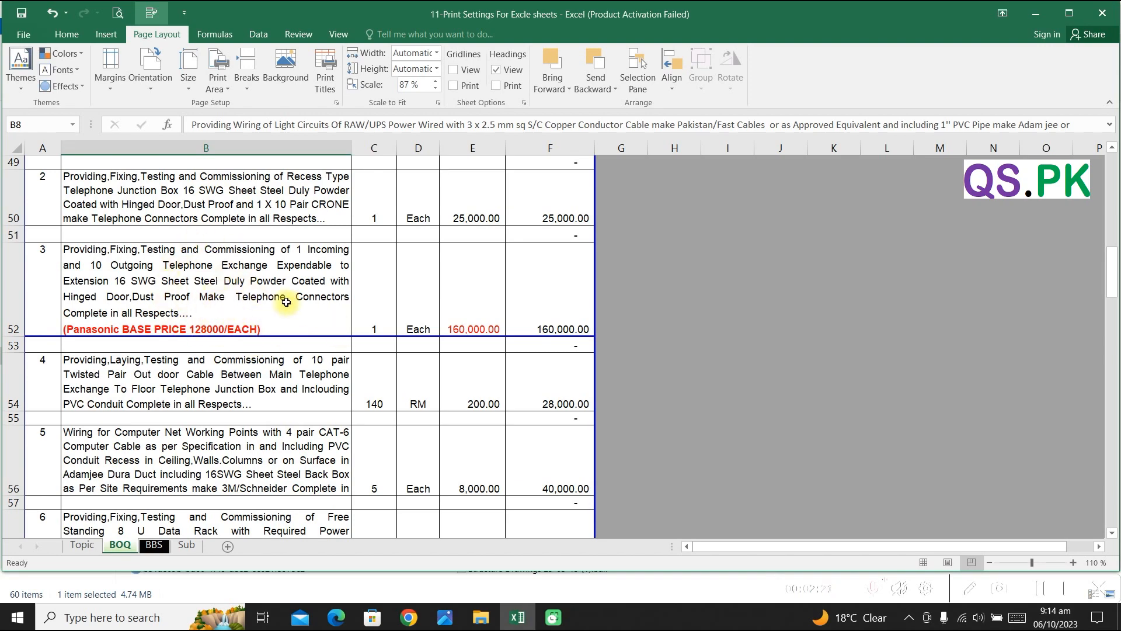
{"action": "scroll", "coordinate": [321, 345], "scroll_direction": "down", "scroll_amount": 3}
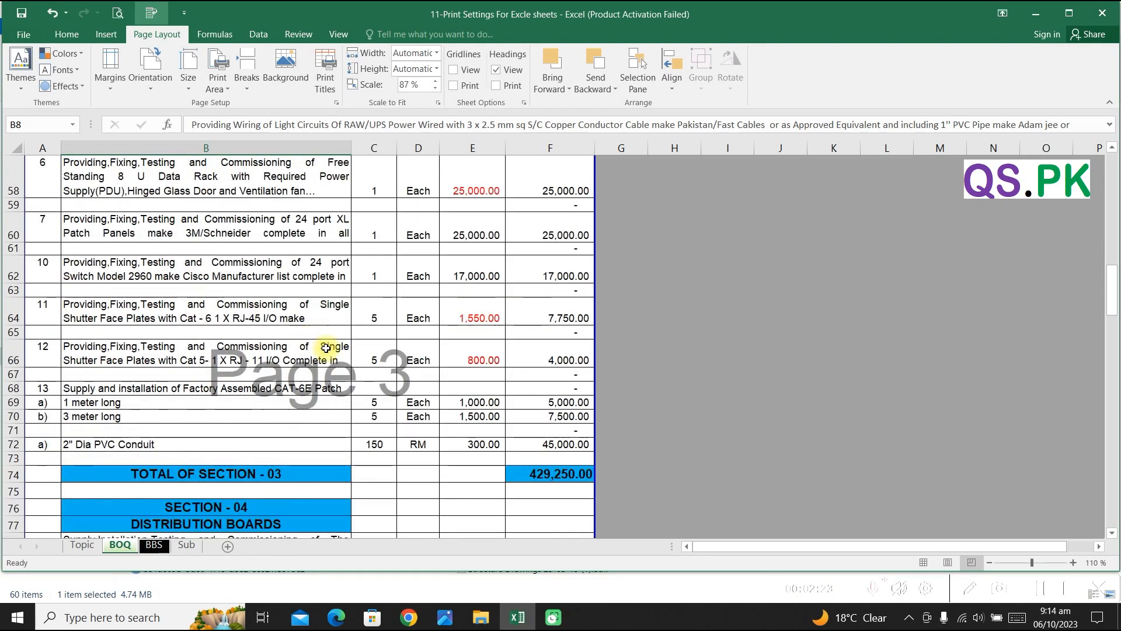
{"action": "scroll", "coordinate": [388, 351], "scroll_direction": "up", "scroll_amount": 3}
{"action": "left_click_drag", "start_coordinate": [369, 335], "coordinate": [377, 242]}
{"action": "scroll", "coordinate": [386, 275], "scroll_direction": "up", "scroll_amount": 2}
{"action": "scroll", "coordinate": [400, 315], "scroll_direction": "up", "scroll_amount": 2}
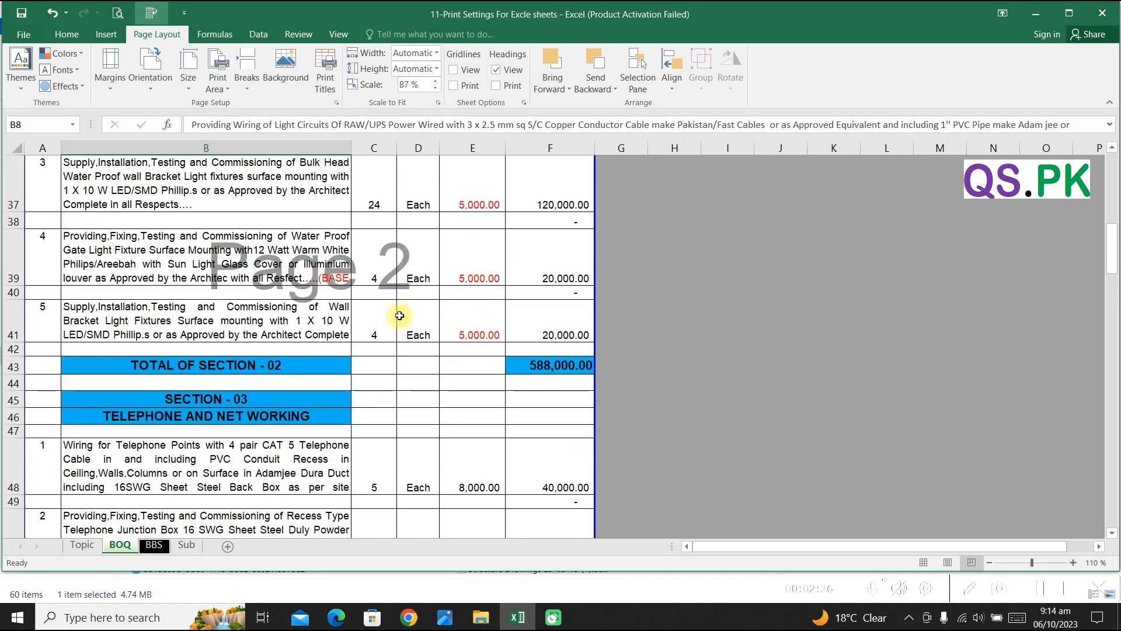
{"action": "scroll", "coordinate": [400, 316], "scroll_direction": "down", "scroll_amount": 3}
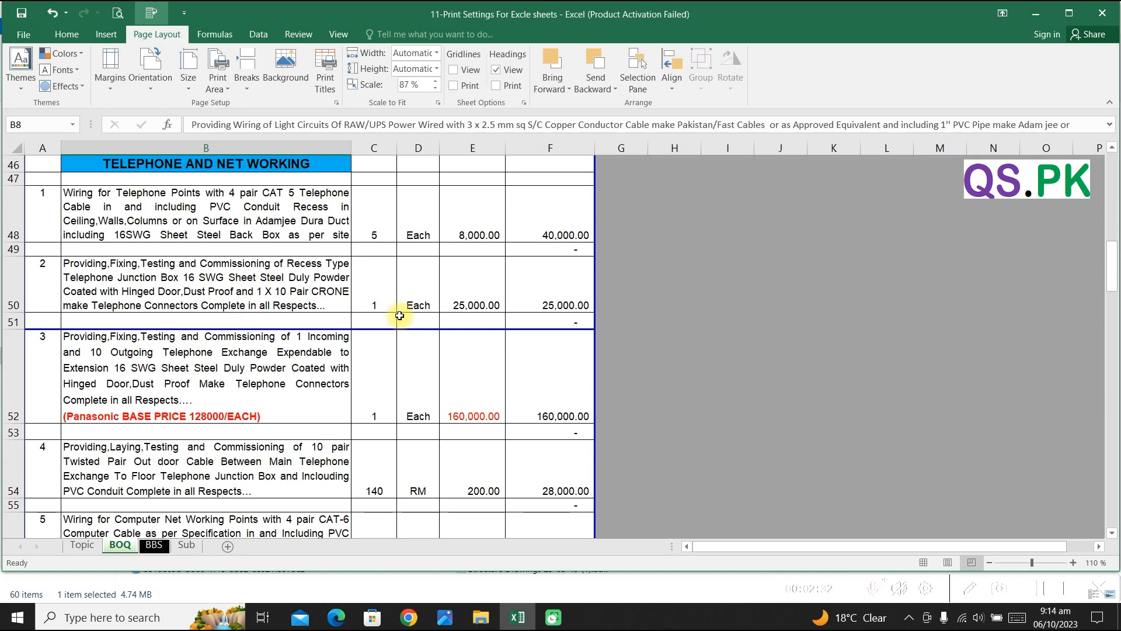
{"action": "scroll", "coordinate": [400, 316], "scroll_direction": "up", "scroll_amount": 6}
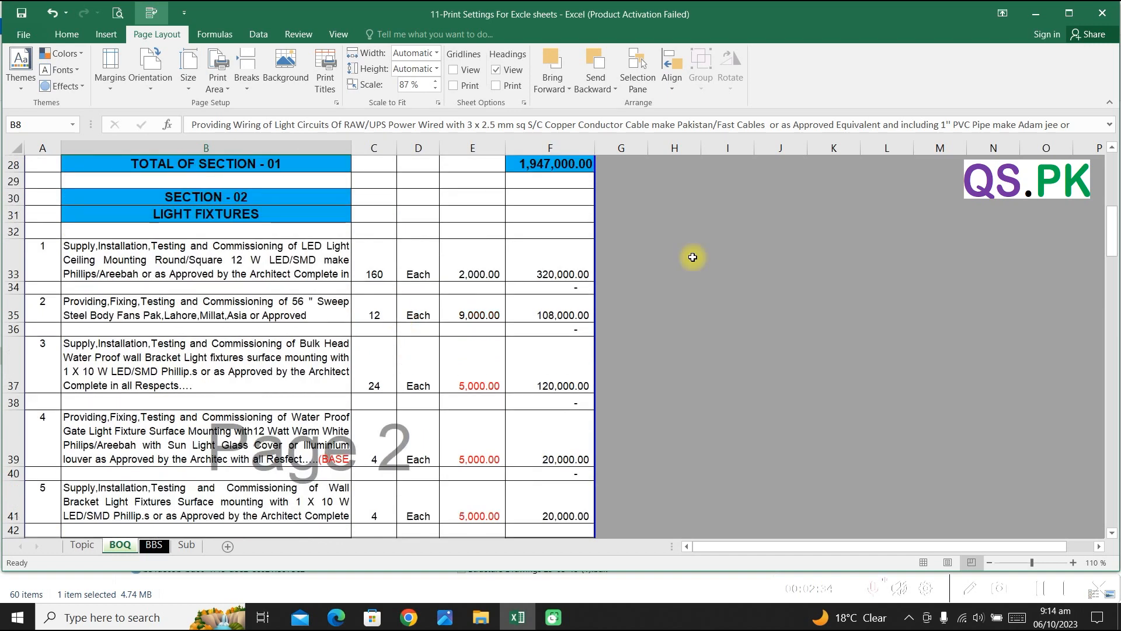
Step: Maximize the window, then open the BOQ sheet's print settings and view the available printers
{"action": "left_click", "coordinate": [1069, 12]}
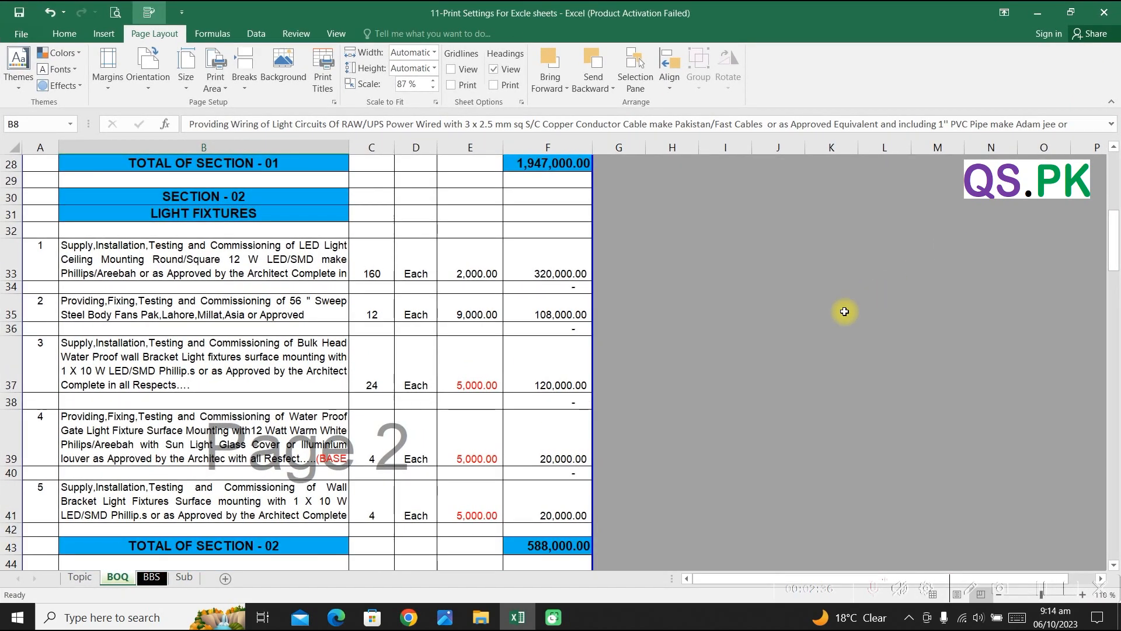
{"action": "key", "text": "ctrl+p"}
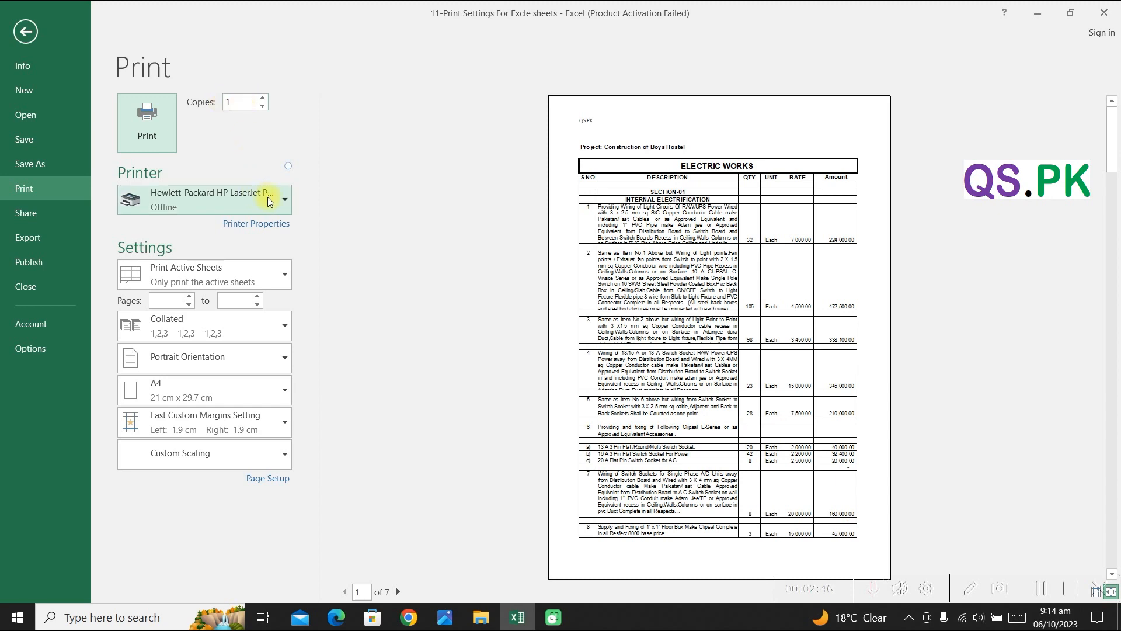
{"action": "left_click", "coordinate": [285, 202]}
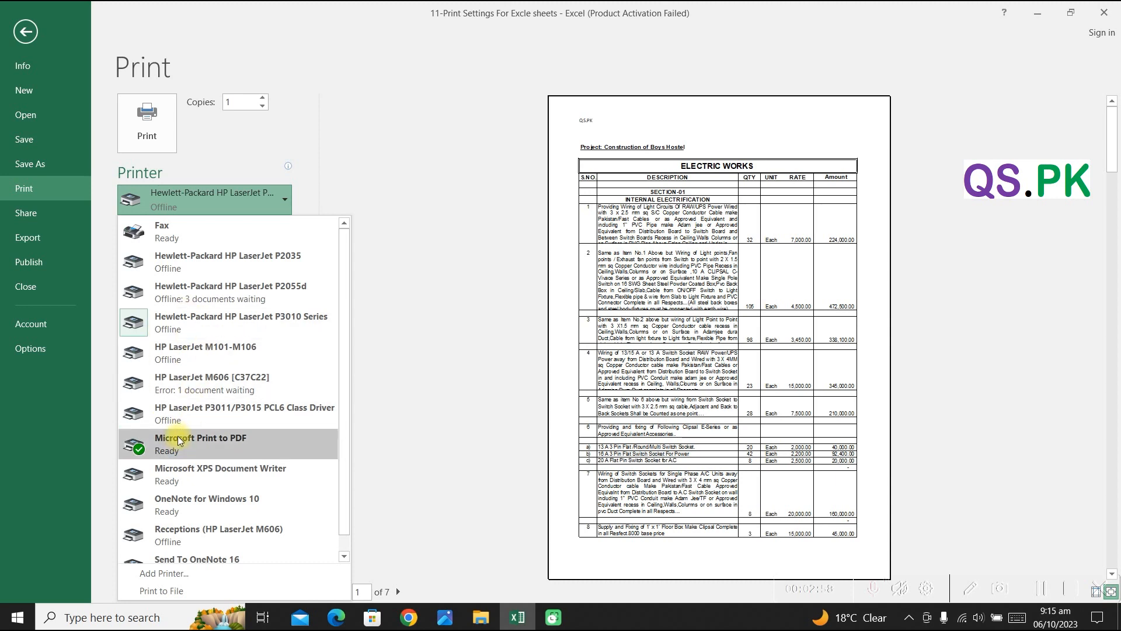
{"action": "left_click", "coordinate": [230, 450]}
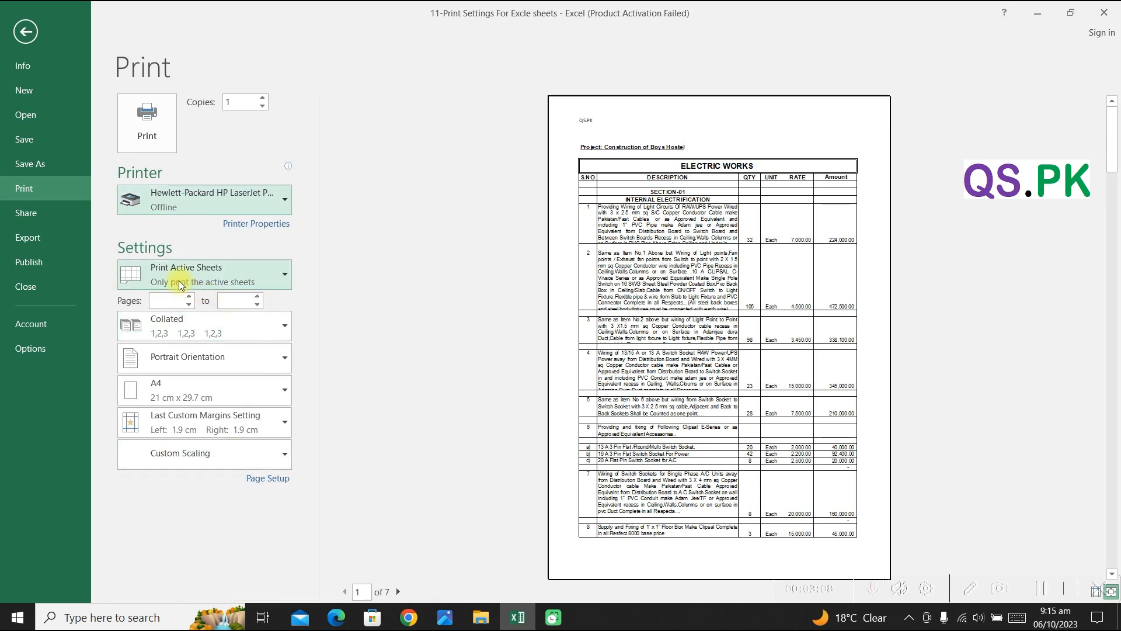
Step: Page through the print preview to page 3
{"action": "scroll", "coordinate": [663, 385], "scroll_direction": "down", "scroll_amount": 3}
{"action": "scroll", "coordinate": [664, 396], "scroll_direction": "down", "scroll_amount": 3}
{"action": "scroll", "coordinate": [667, 363], "scroll_direction": "up", "scroll_amount": 4}
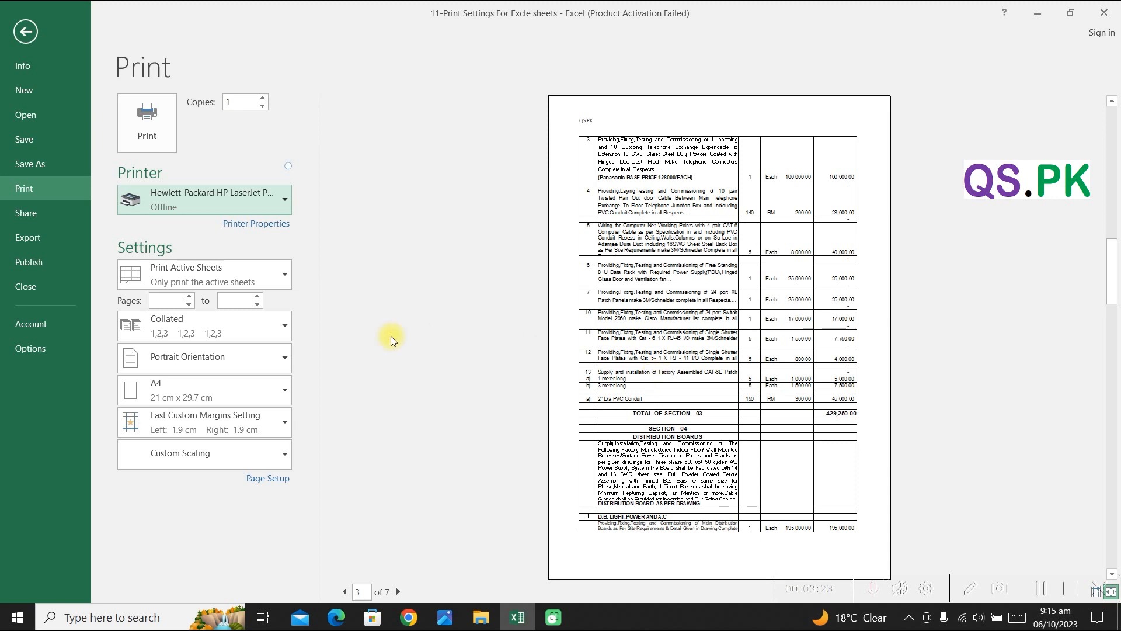
Step: Set the range of pages to print from 7 to 9
{"action": "left_click", "coordinate": [169, 299]}
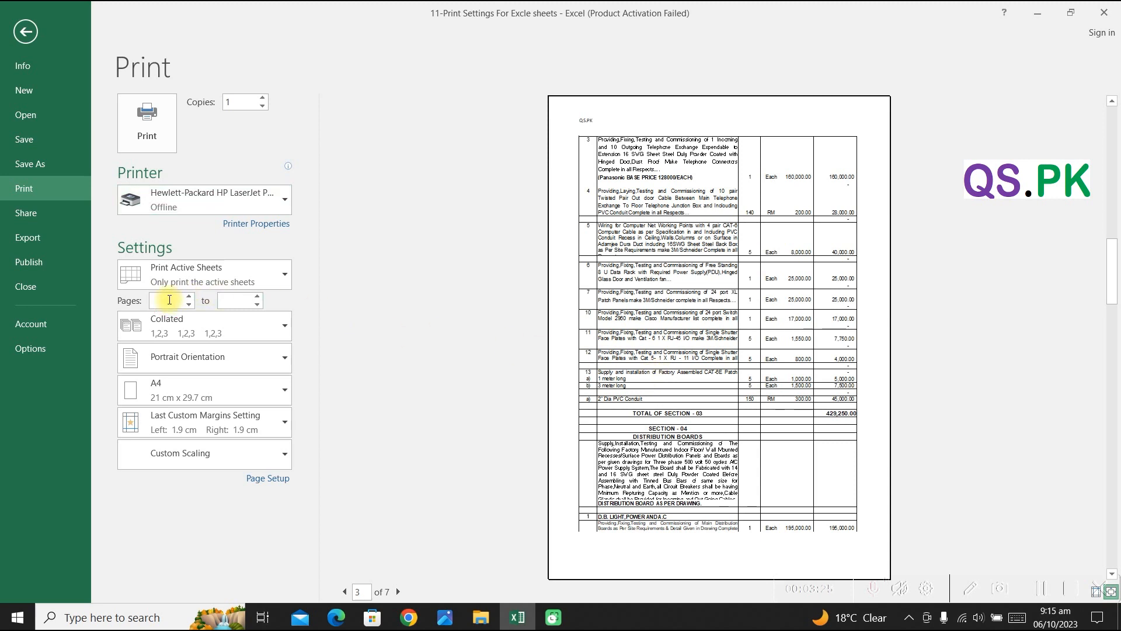
{"action": "type", "text": "7"}
{"action": "left_click", "coordinate": [233, 301]}
{"action": "type", "text": "7"}
{"action": "key", "text": "BackSpace"}
{"action": "type", "text": "9"}
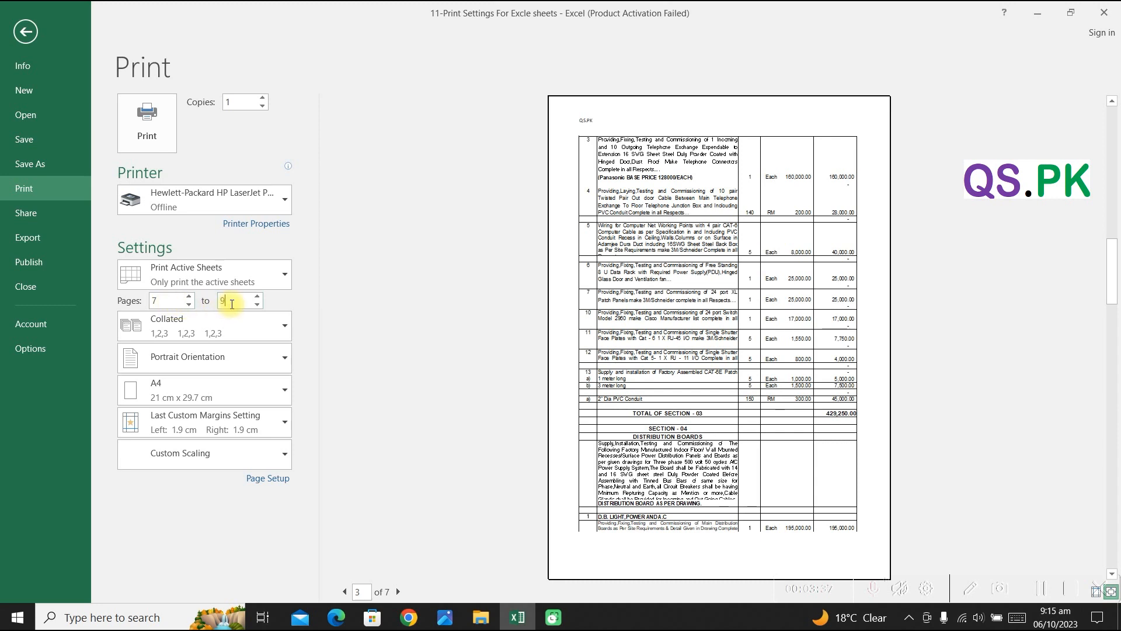
Step: Clear both the start and end values of the page range
{"action": "key", "text": "BackSpace"}
{"action": "double_click", "coordinate": [170, 301]}
{"action": "key", "text": "BackSpace"}
{"action": "left_click", "coordinate": [426, 437]}
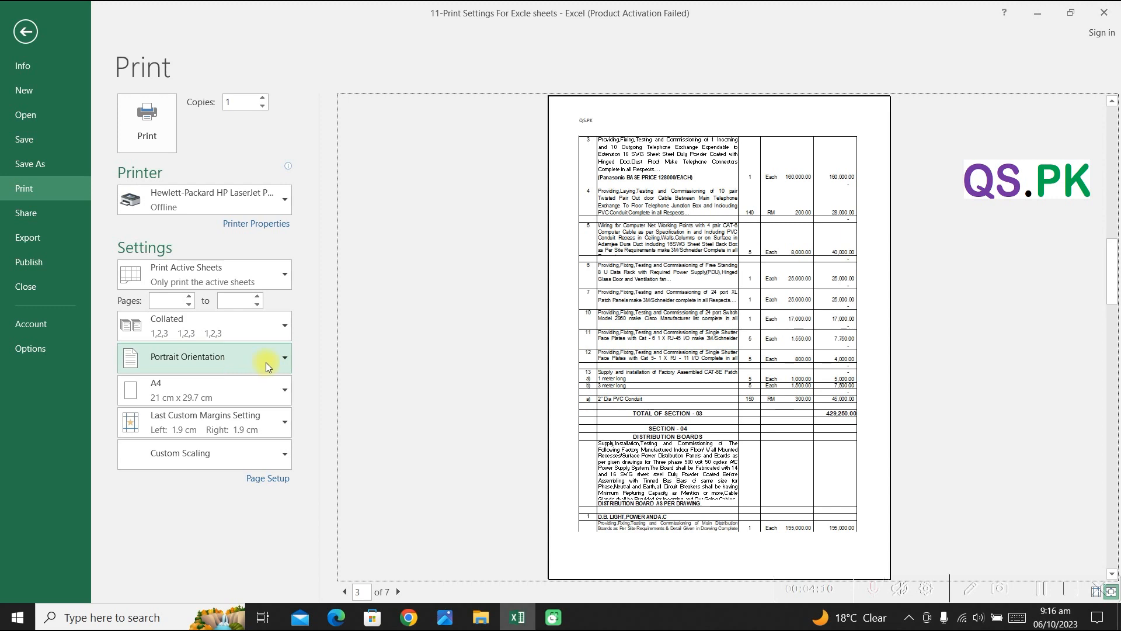
Step: View the available page orientation options and close the list without choosing another one
{"action": "left_click", "coordinate": [282, 359]}
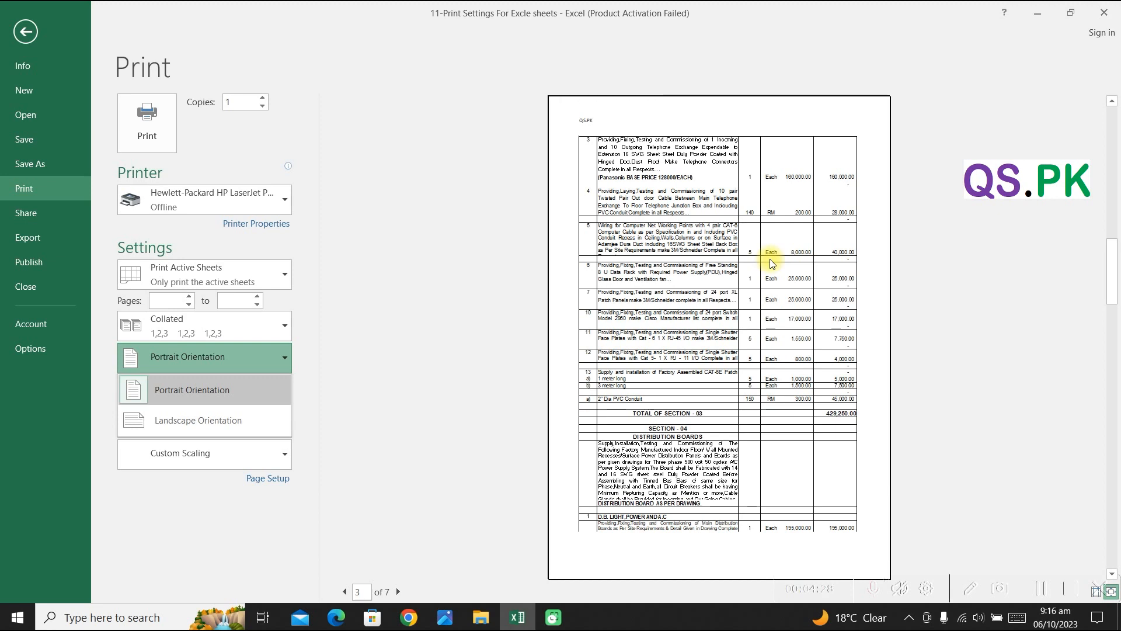
{"action": "left_click", "coordinate": [722, 286]}
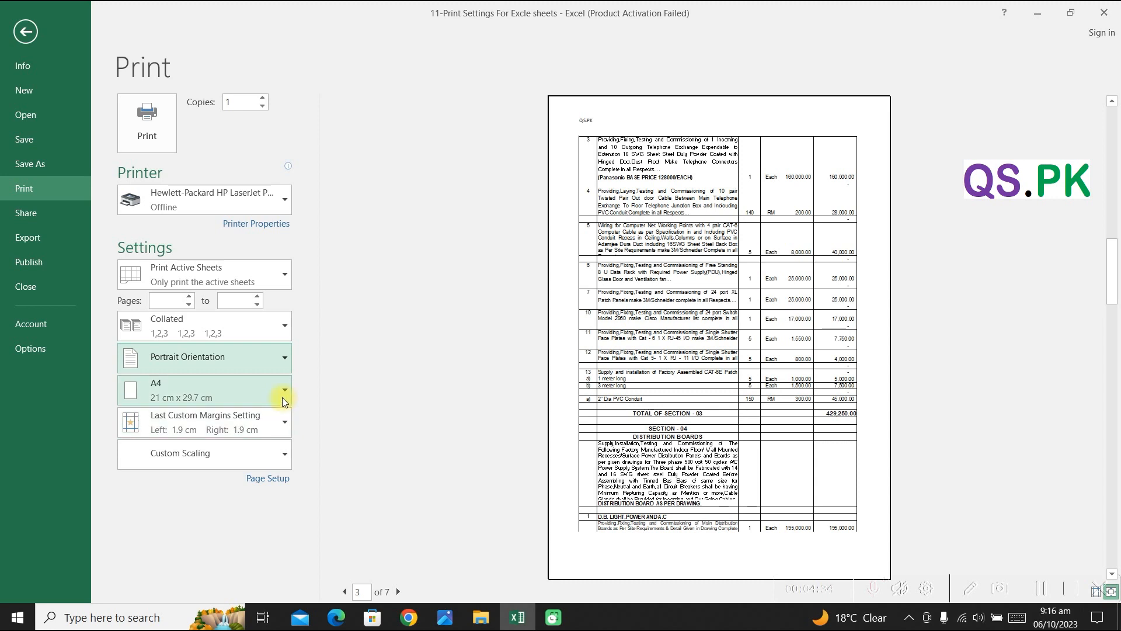
Step: View the available print scaling options and return to the BOQ worksheet without choosing another one
{"action": "left_click", "coordinate": [282, 455]}
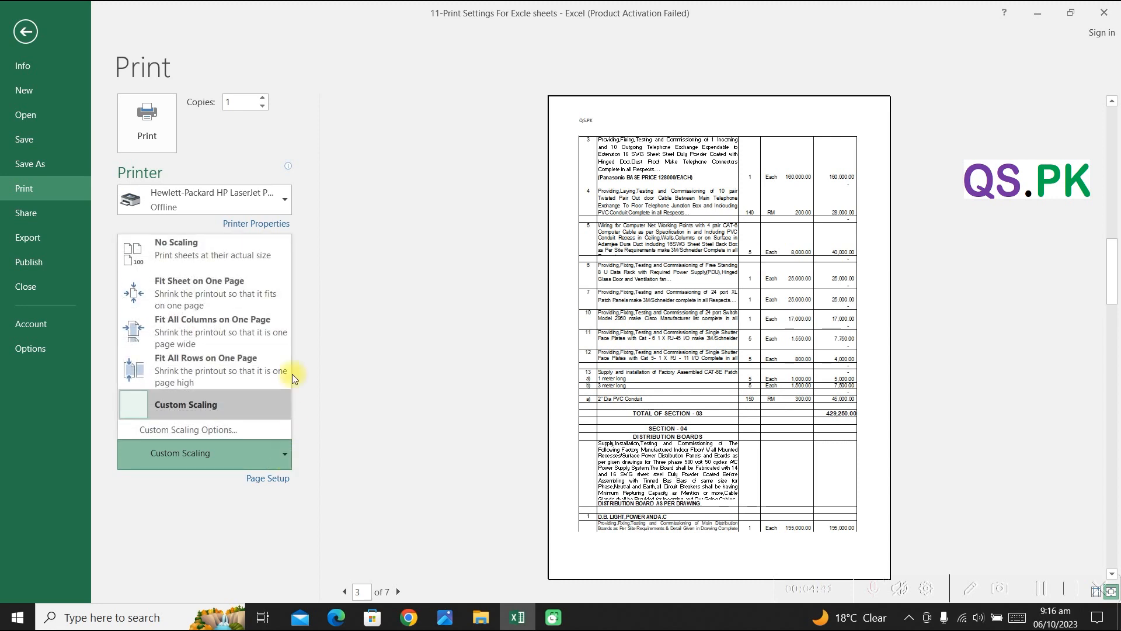
{"action": "left_click", "coordinate": [241, 266]}
{"action": "key", "text": "Escape"}
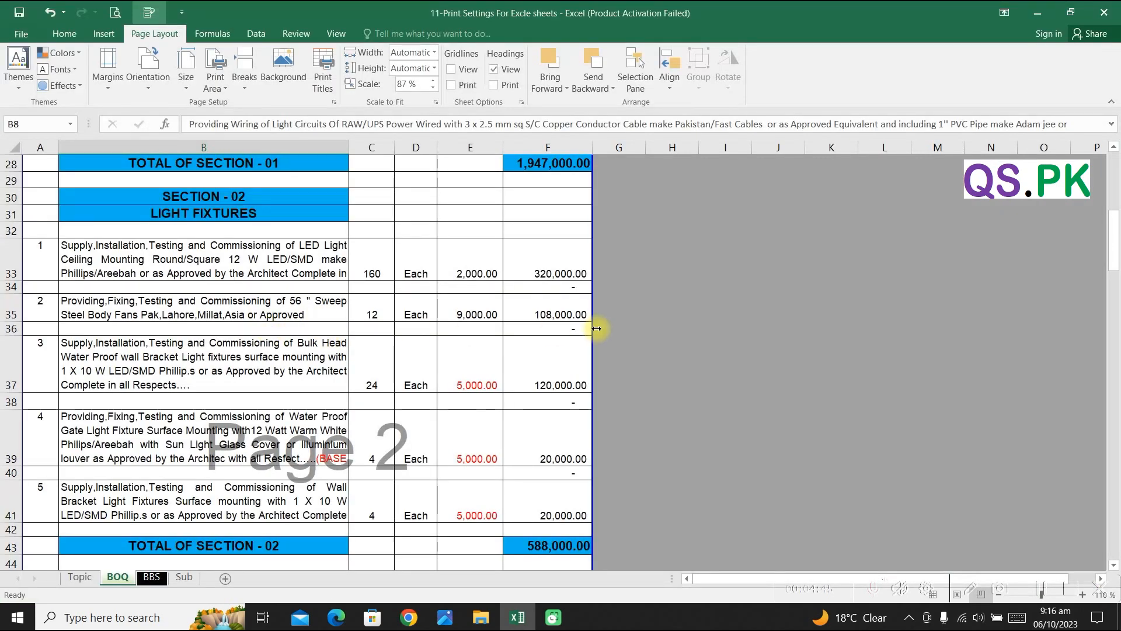
Step: Move the print area's vertical boundary to exclude the Amount column, and restore it to include that column
{"action": "left_click_drag", "start_coordinate": [587, 321], "coordinate": [497, 328]}
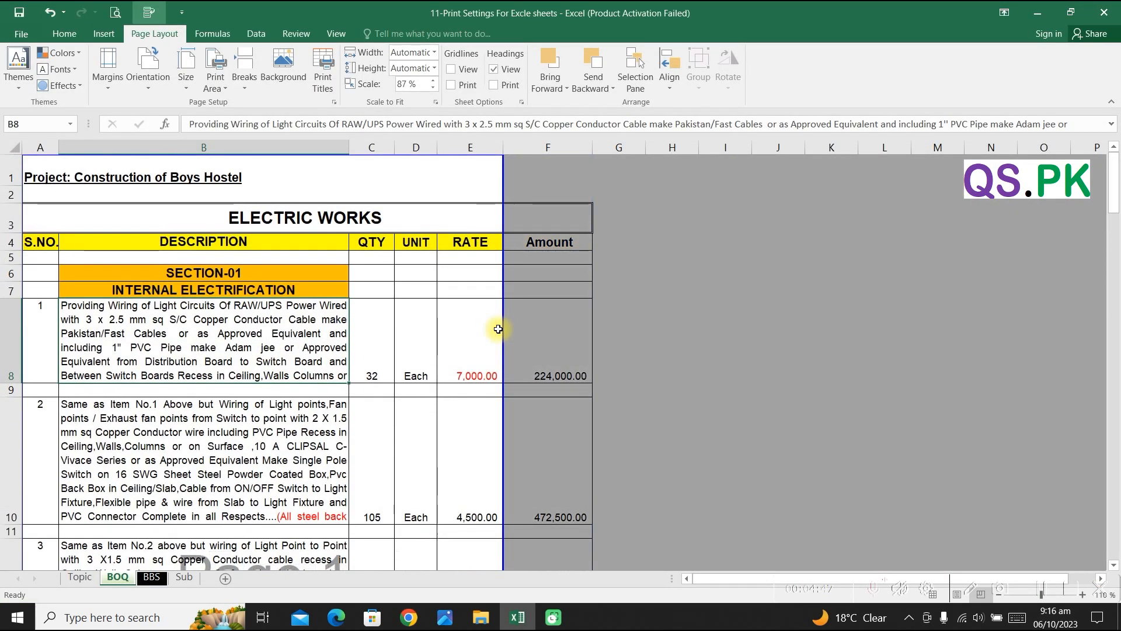
{"action": "left_click_drag", "start_coordinate": [580, 348], "coordinate": [580, 348]}
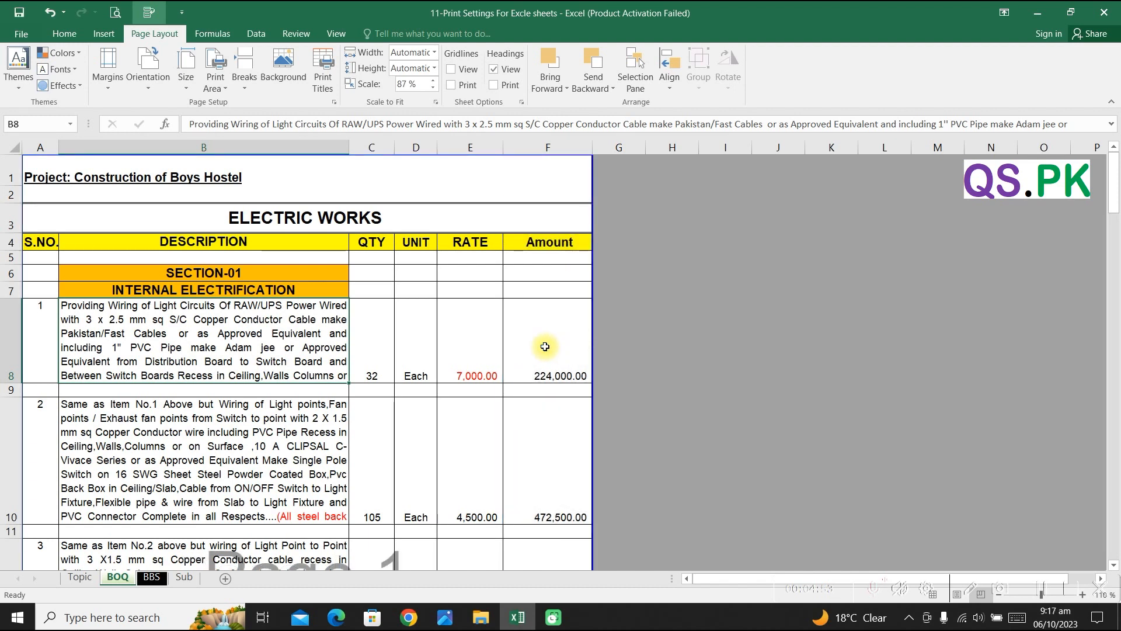
Step: Open the print preview and set the scaling to Fit All Columns on One Page
{"action": "key", "text": "ctrl+p"}
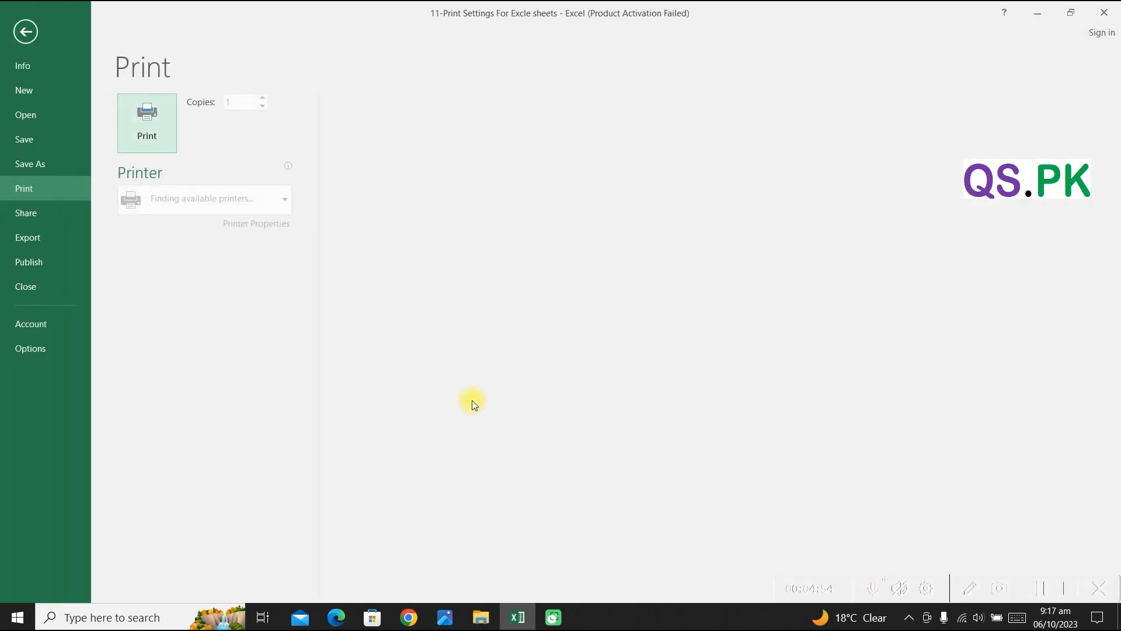
{"action": "left_click", "coordinate": [282, 454]}
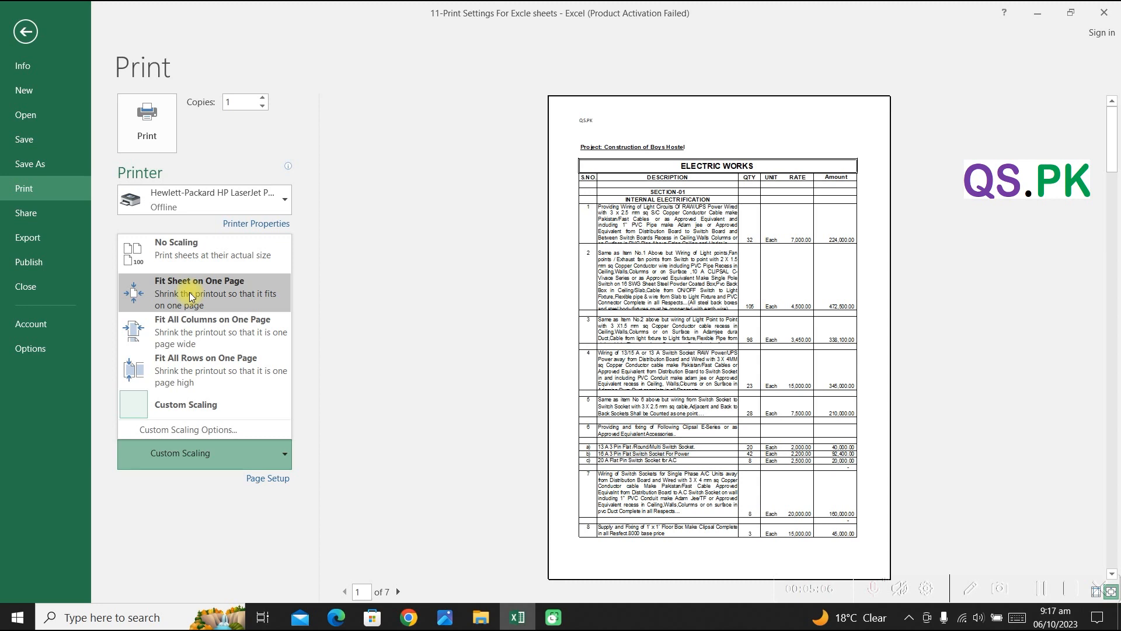
{"action": "left_click", "coordinate": [177, 323]}
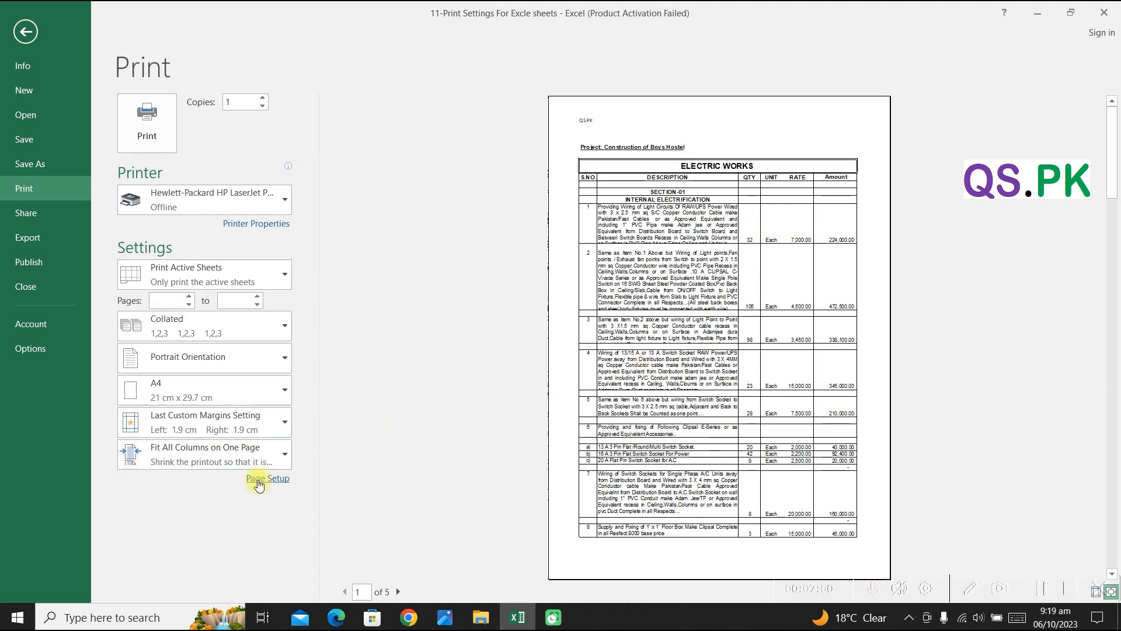
Step: Change the page orientation to Landscape in the page setup and apply it
{"action": "left_click", "coordinate": [258, 480]}
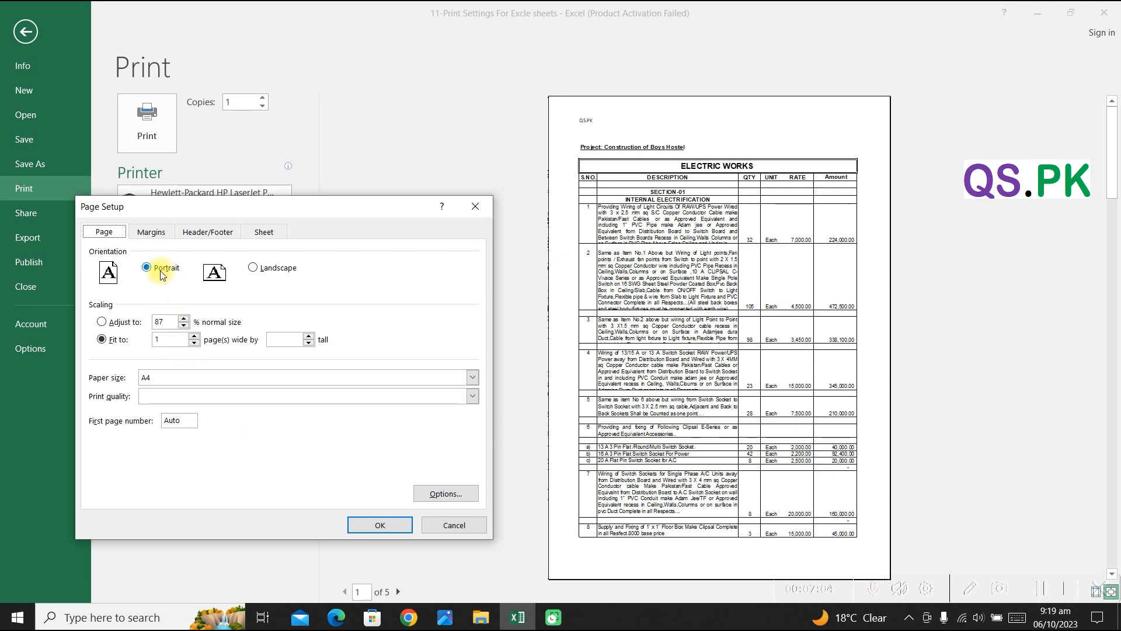
{"action": "left_click", "coordinate": [255, 269]}
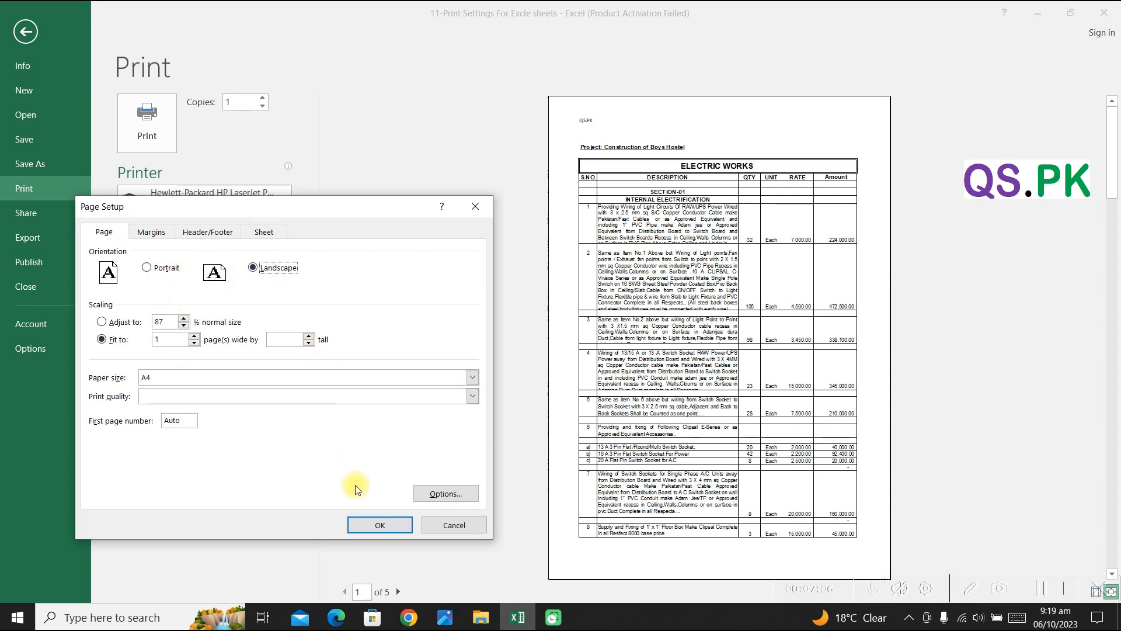
{"action": "left_click", "coordinate": [365, 524]}
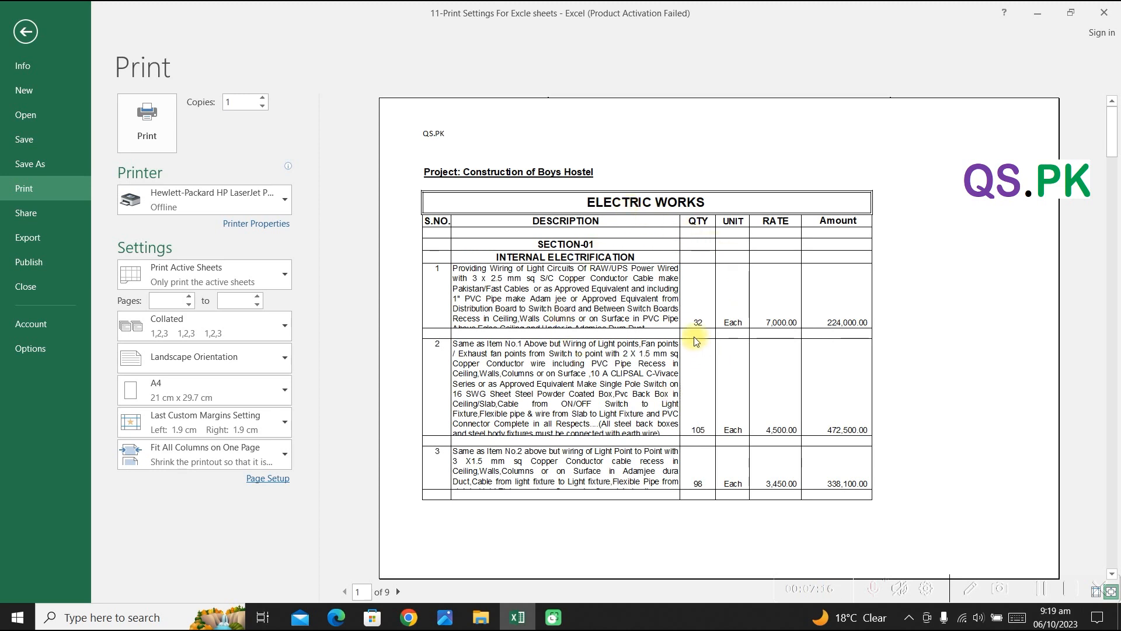
Step: Review the paper sizes, the custom page margins and the preset margin options without applying any change
{"action": "left_click", "coordinate": [277, 483]}
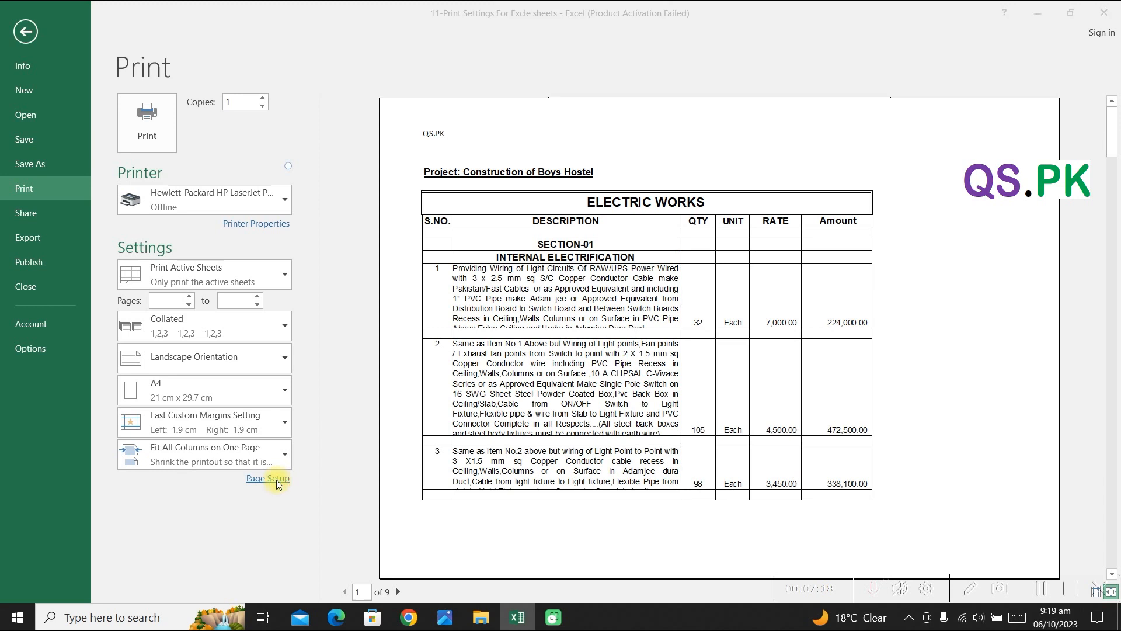
{"action": "left_click", "coordinate": [158, 267]}
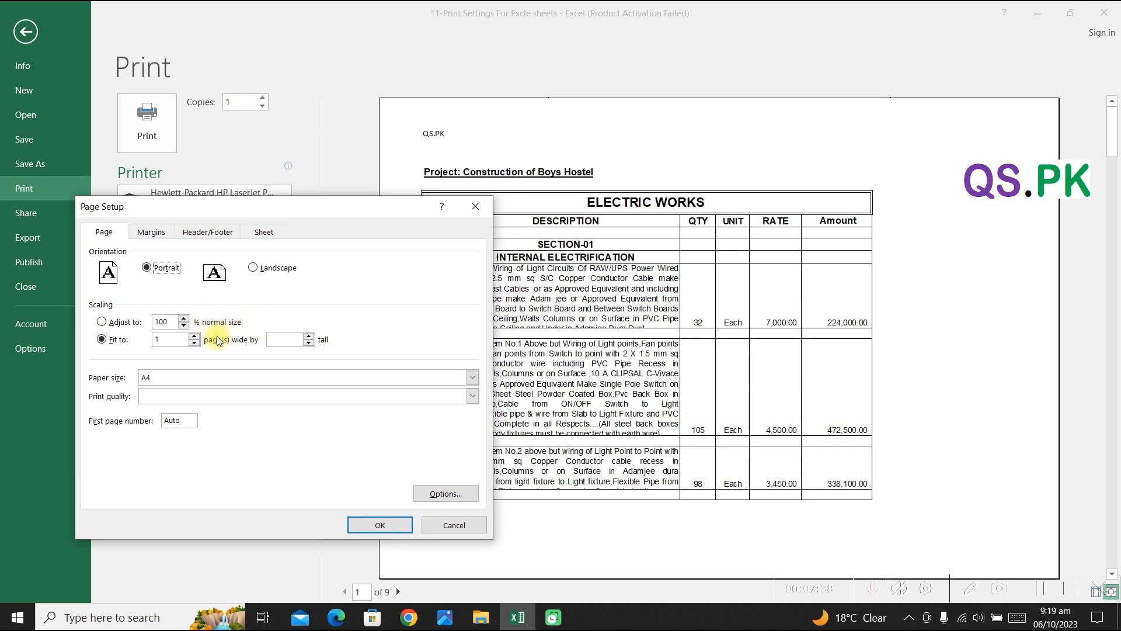
{"action": "left_click", "coordinate": [470, 378]}
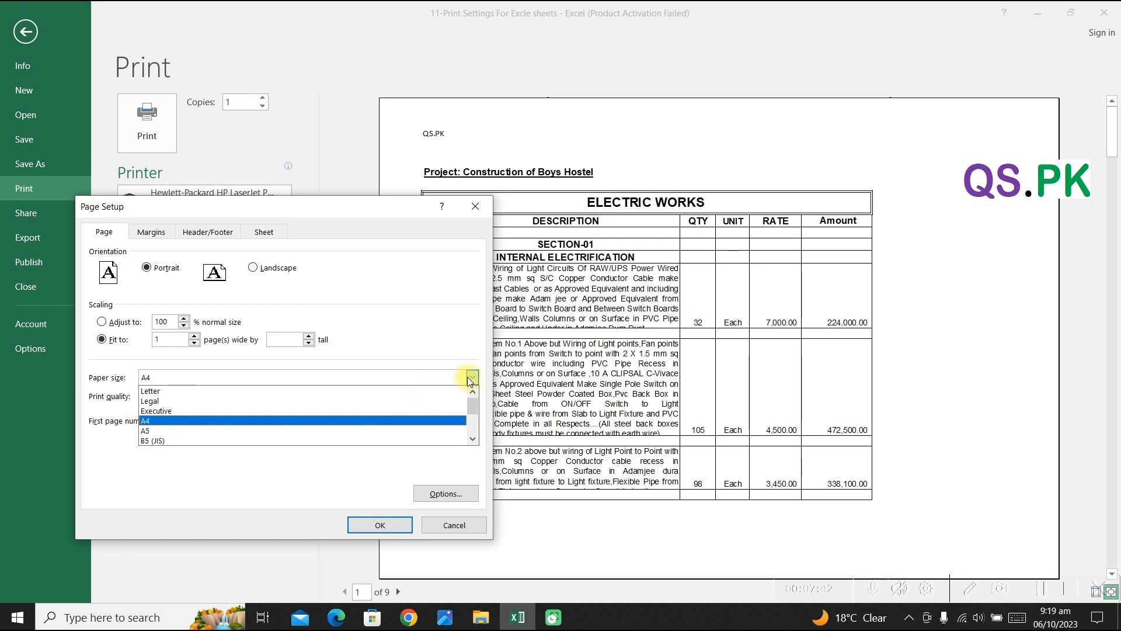
{"action": "left_click", "coordinate": [471, 379]}
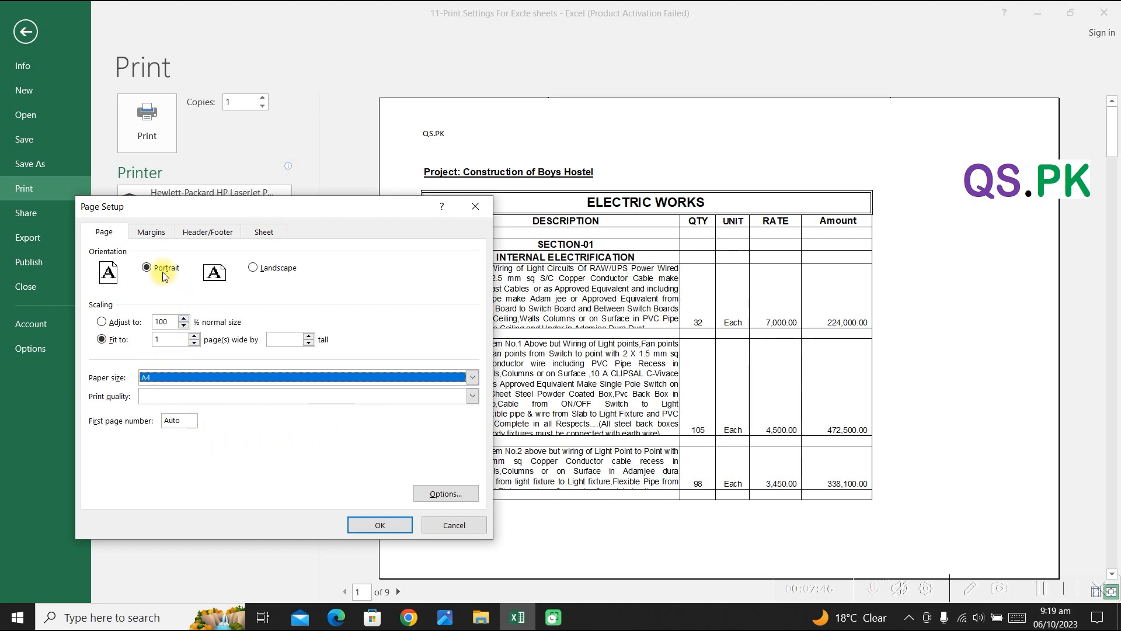
{"action": "left_click", "coordinate": [147, 235]}
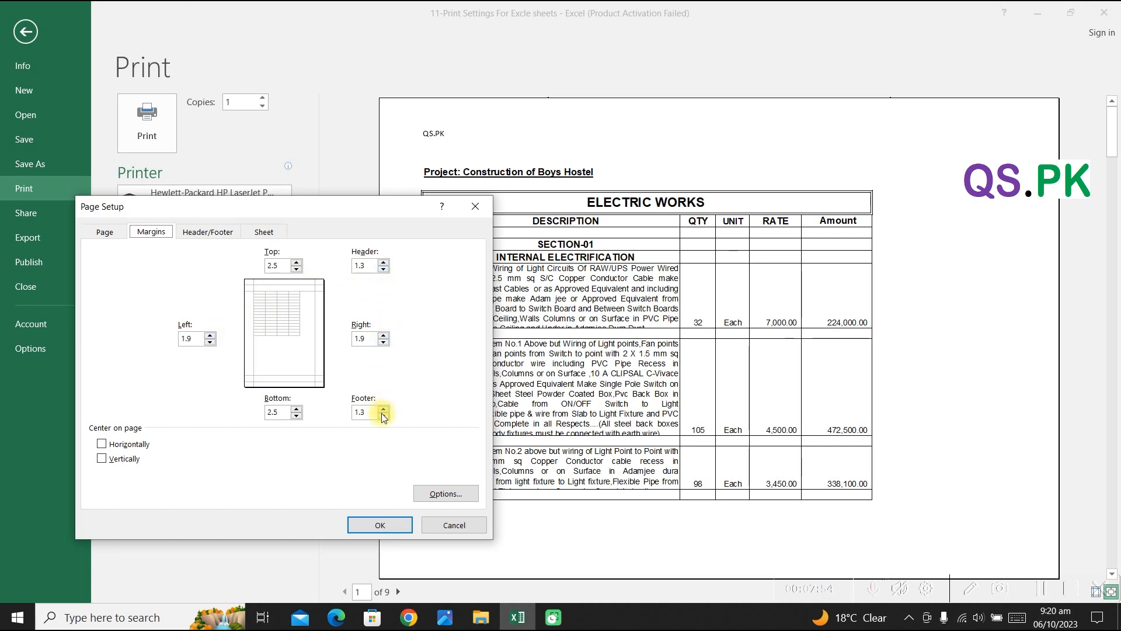
{"action": "left_click", "coordinate": [285, 421]}
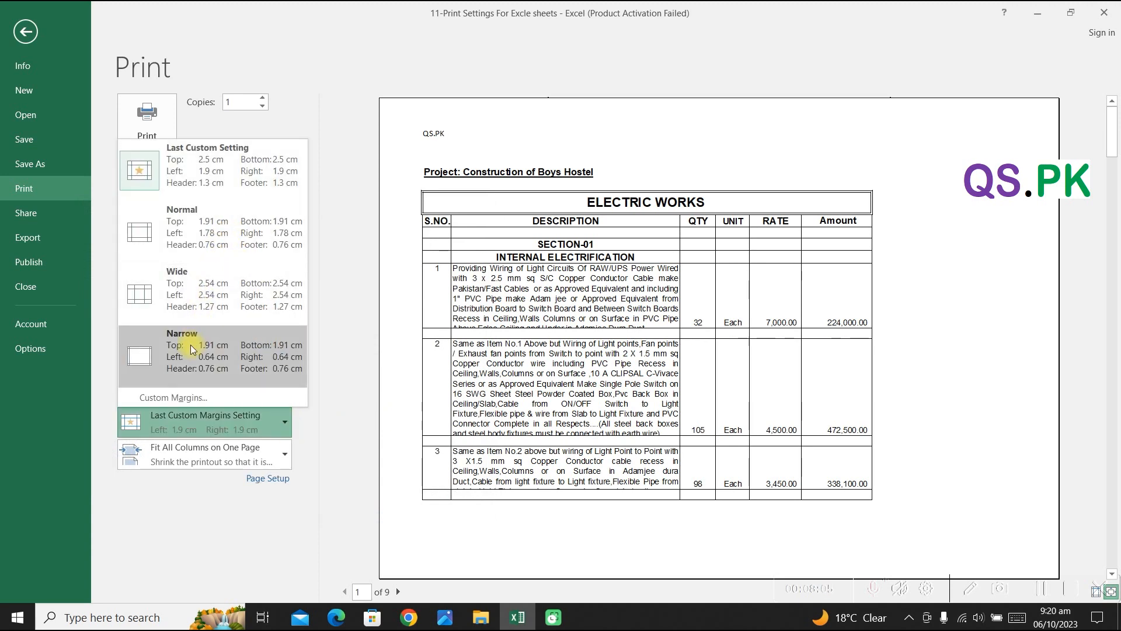
{"action": "key", "text": "Escape"}
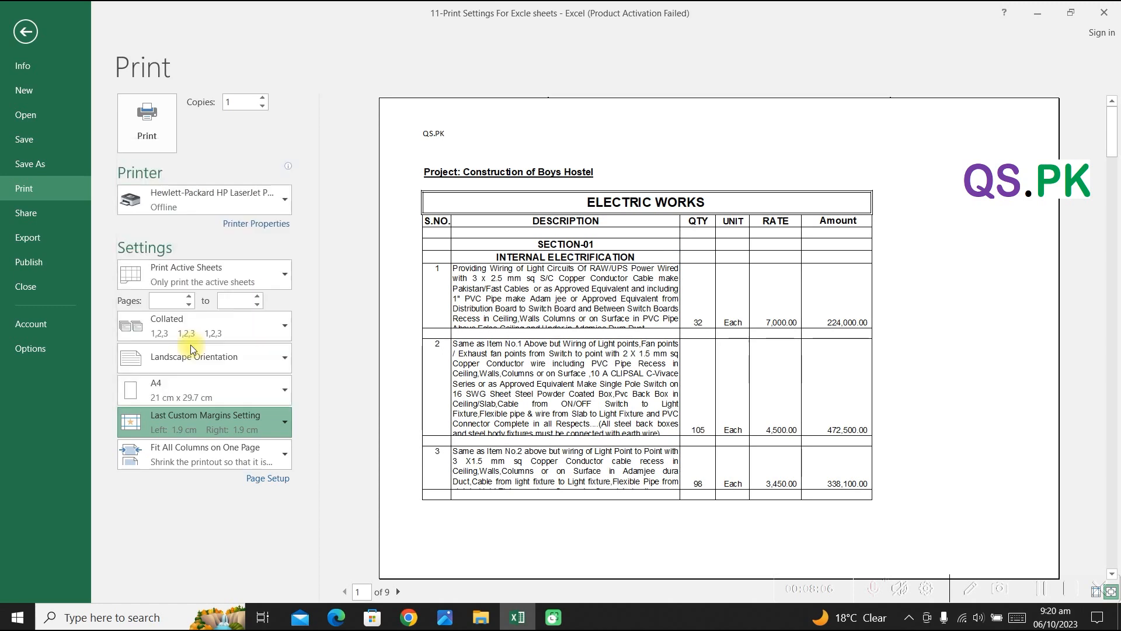
Step: Center the printed content horizontally on the page
{"action": "left_click", "coordinate": [262, 480]}
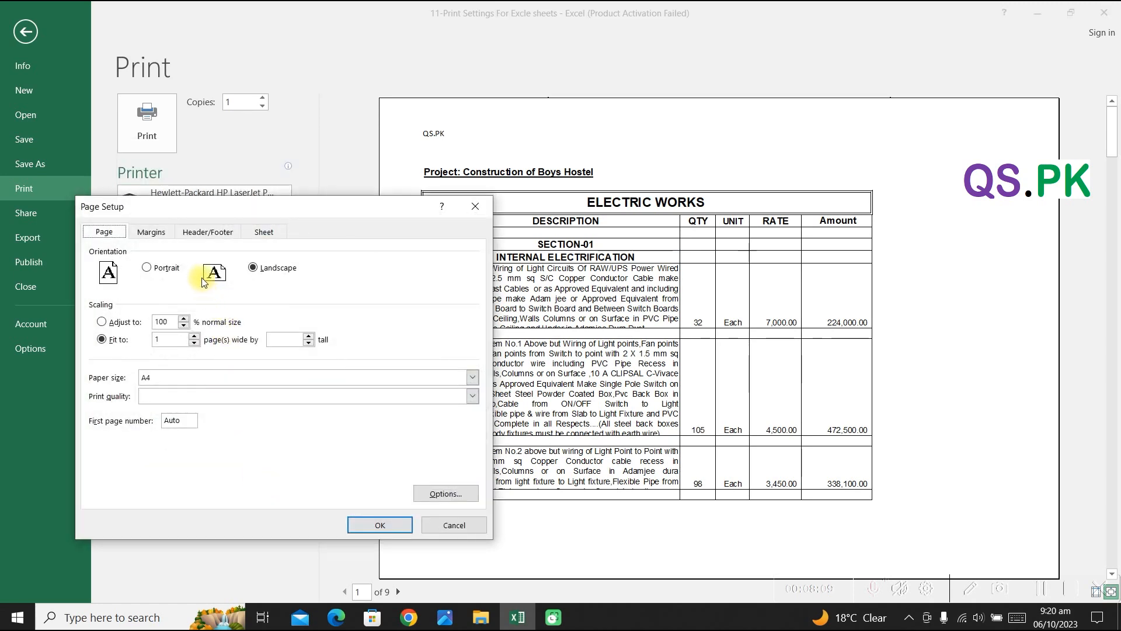
{"action": "left_click", "coordinate": [153, 234]}
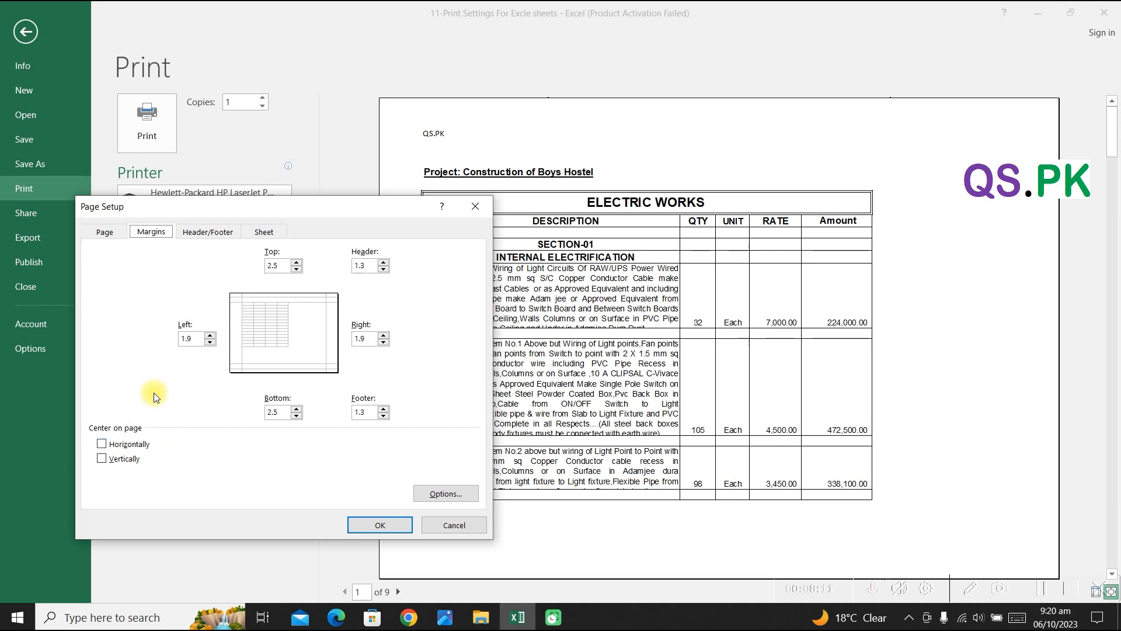
{"action": "left_click", "coordinate": [103, 445]}
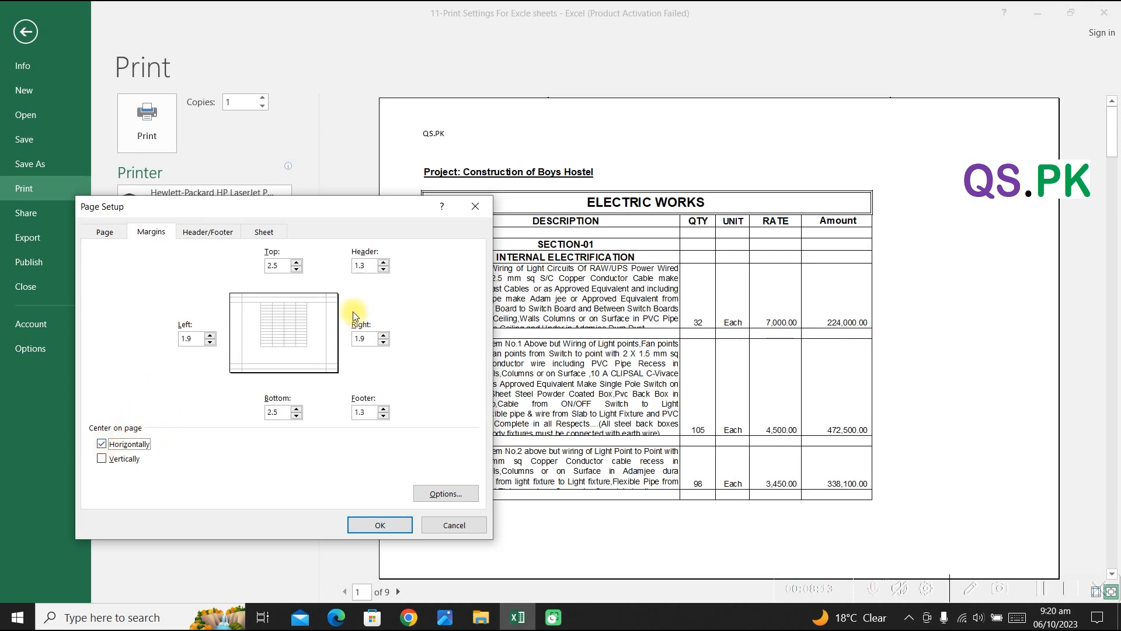
{"action": "left_click", "coordinate": [369, 525]}
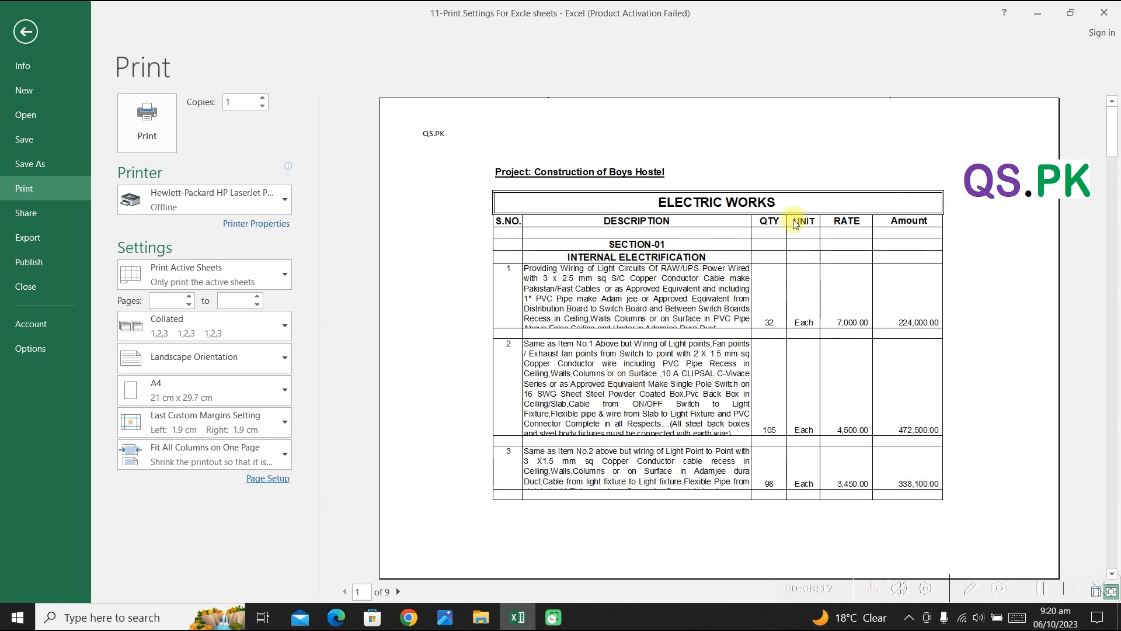
Step: Set the page orientation back to Portrait in the page setup
{"action": "left_click", "coordinate": [279, 479]}
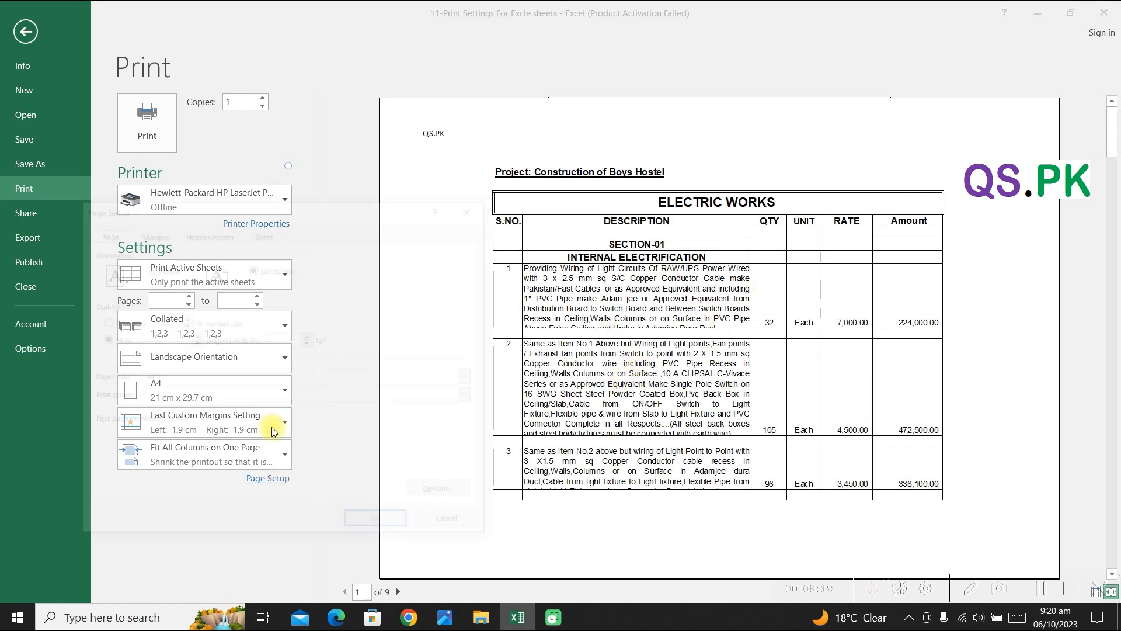
{"action": "left_click", "coordinate": [382, 526]}
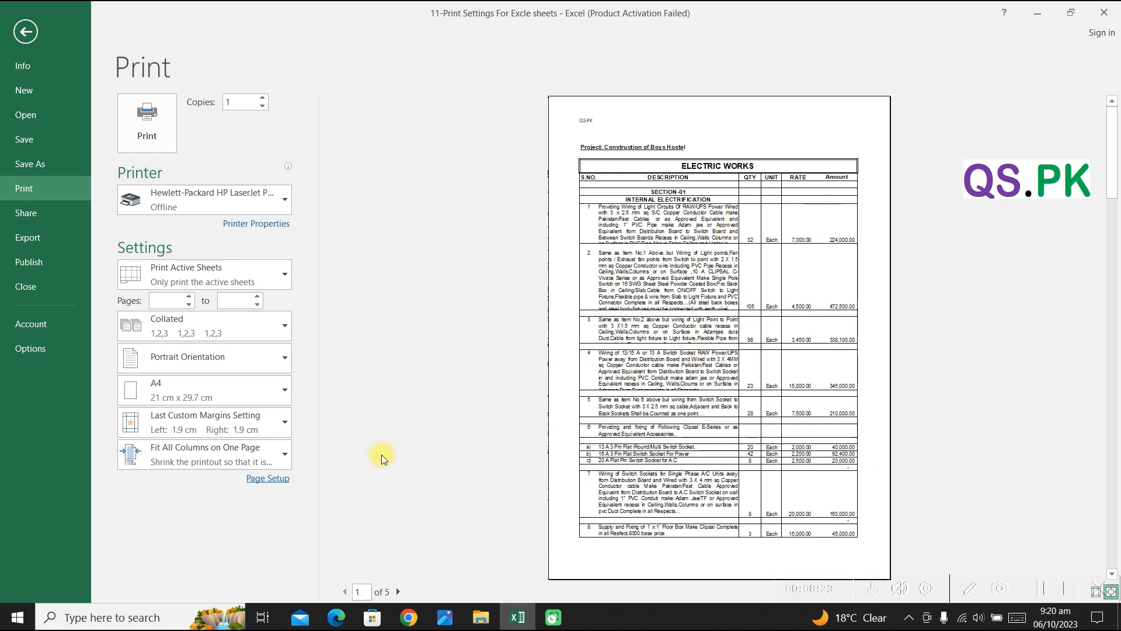
Step: Center the printed content vertically on the page as well and apply it
{"action": "left_click", "coordinate": [286, 480]}
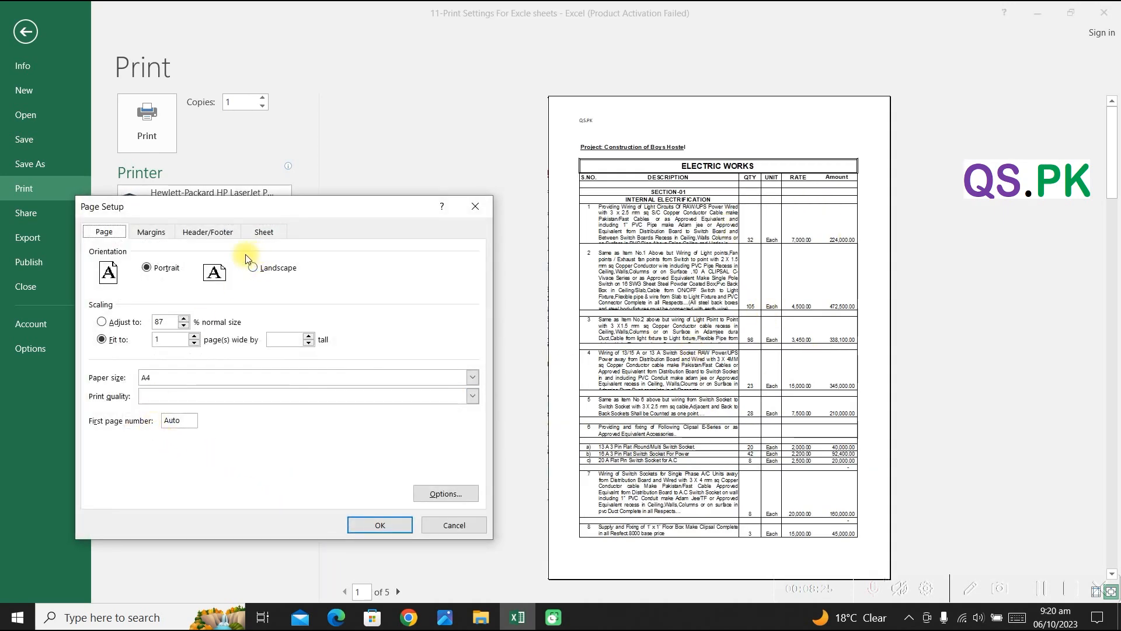
{"action": "left_click", "coordinate": [161, 237]}
{"action": "left_click", "coordinate": [103, 459]}
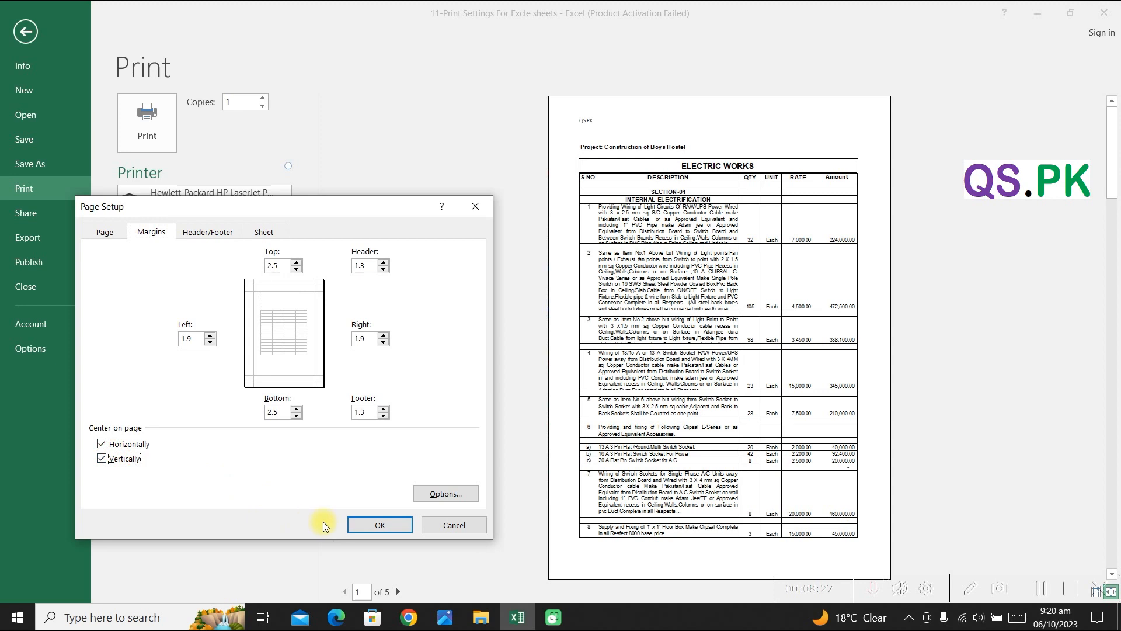
{"action": "left_click", "coordinate": [357, 524]}
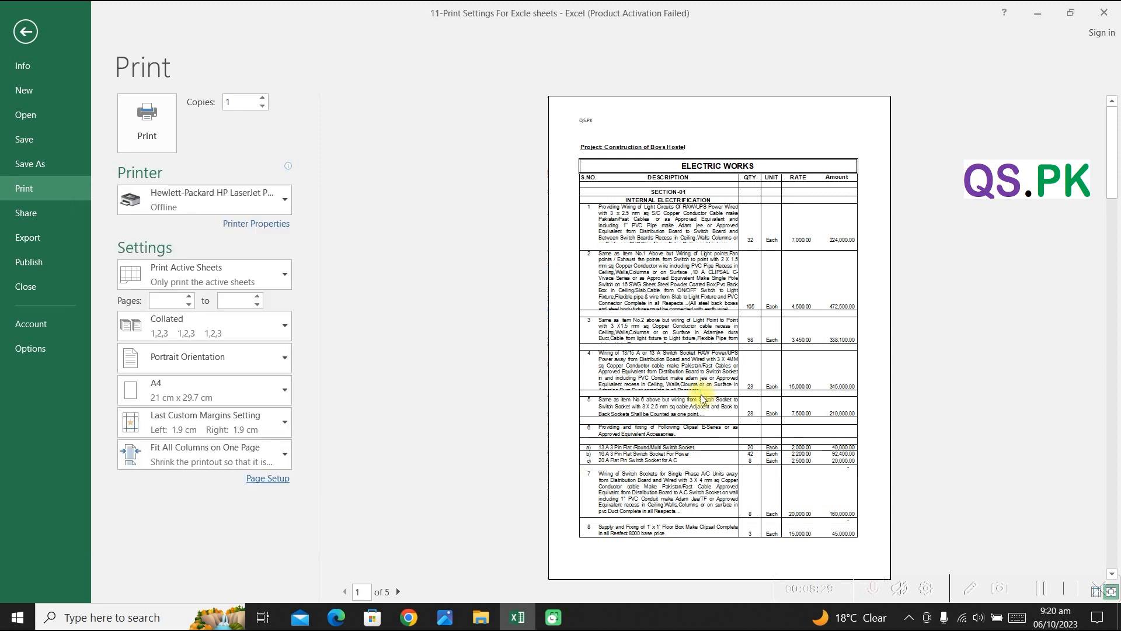
Step: Turn off vertical centering in the page setup margins
{"action": "left_click", "coordinate": [267, 478]}
{"action": "left_click", "coordinate": [160, 237]}
{"action": "left_click", "coordinate": [103, 458]}
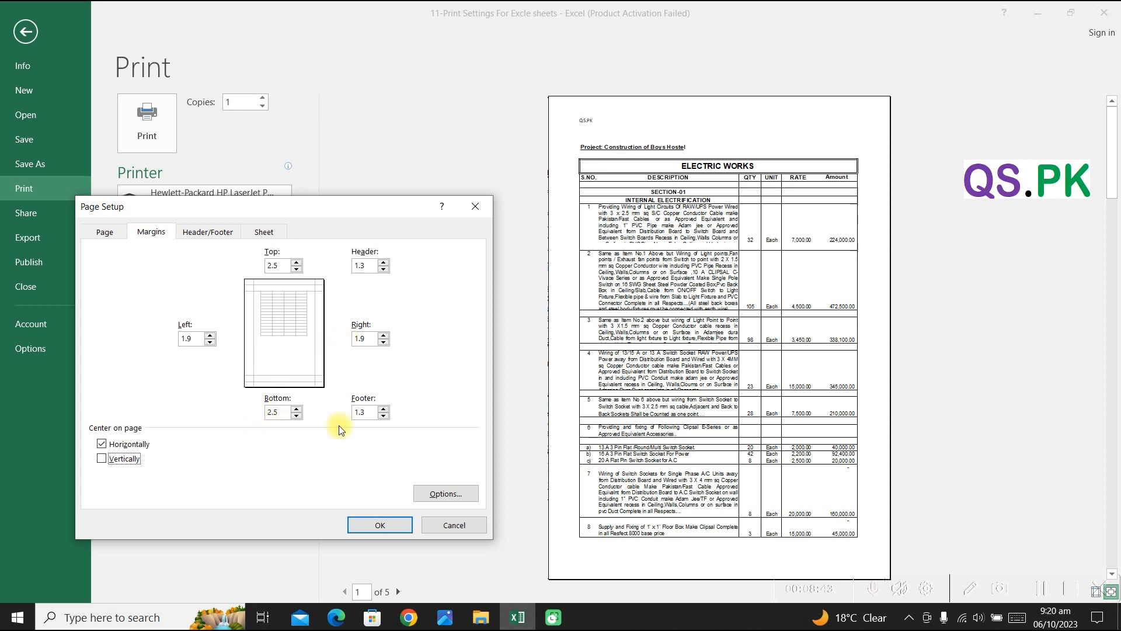
Step: Set the left section of the custom page header to "Qs.pk"
{"action": "left_click", "coordinate": [202, 234]}
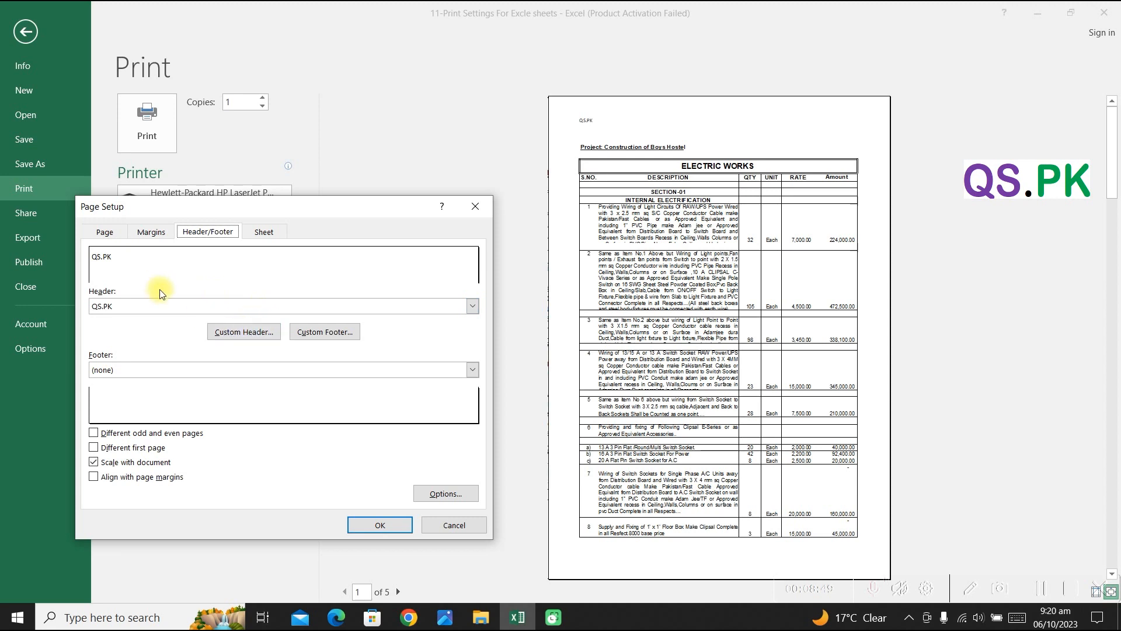
{"action": "left_click", "coordinate": [236, 338]}
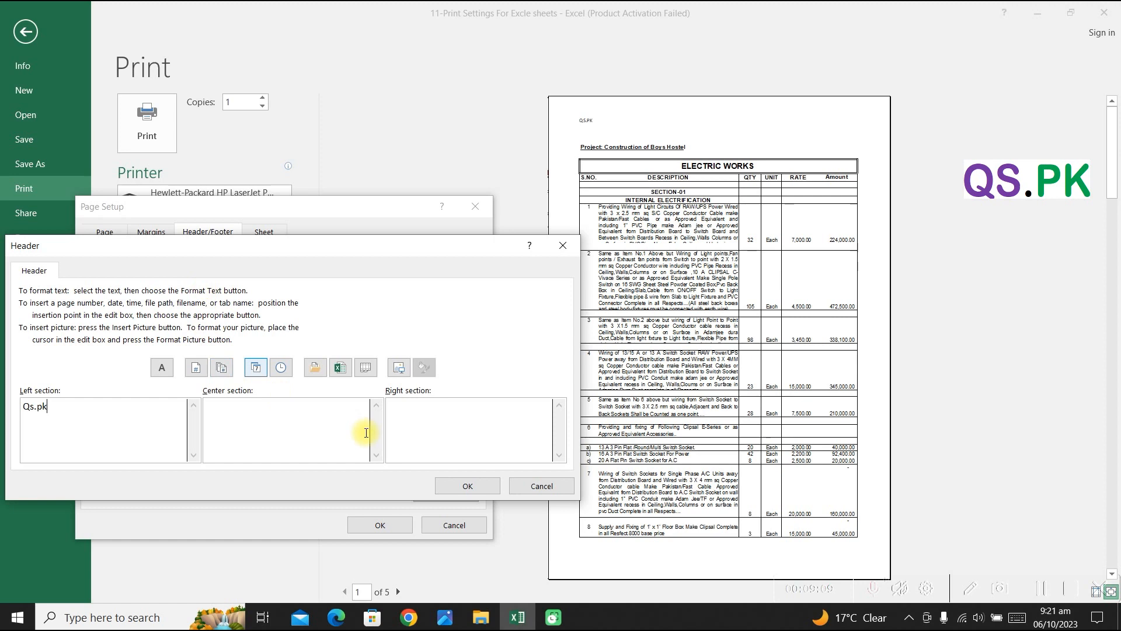
{"action": "left_click", "coordinate": [449, 491]}
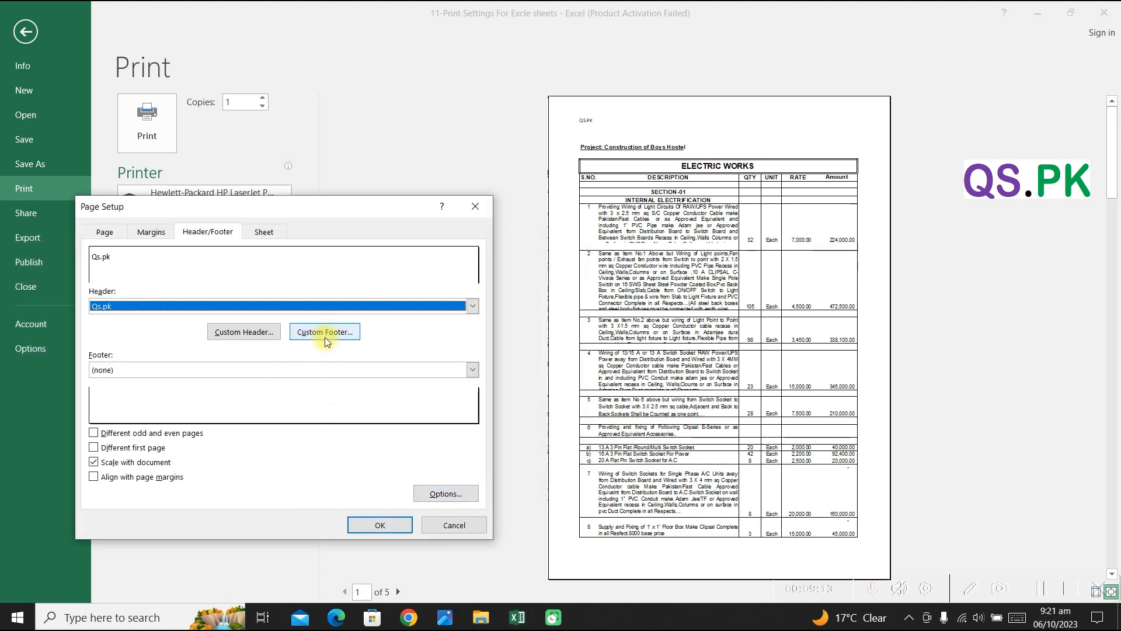
Step: View the custom footer sections, leave them empty, and apply the page setup
{"action": "left_click", "coordinate": [325, 338]}
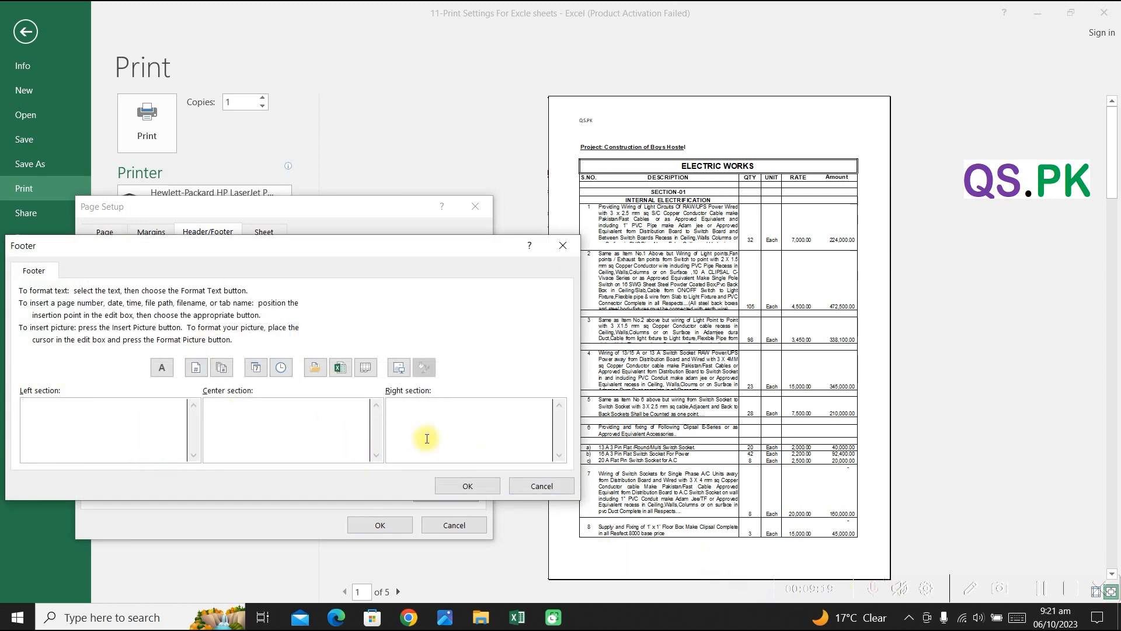
{"action": "left_click", "coordinate": [469, 486]}
{"action": "left_click", "coordinate": [380, 525]}
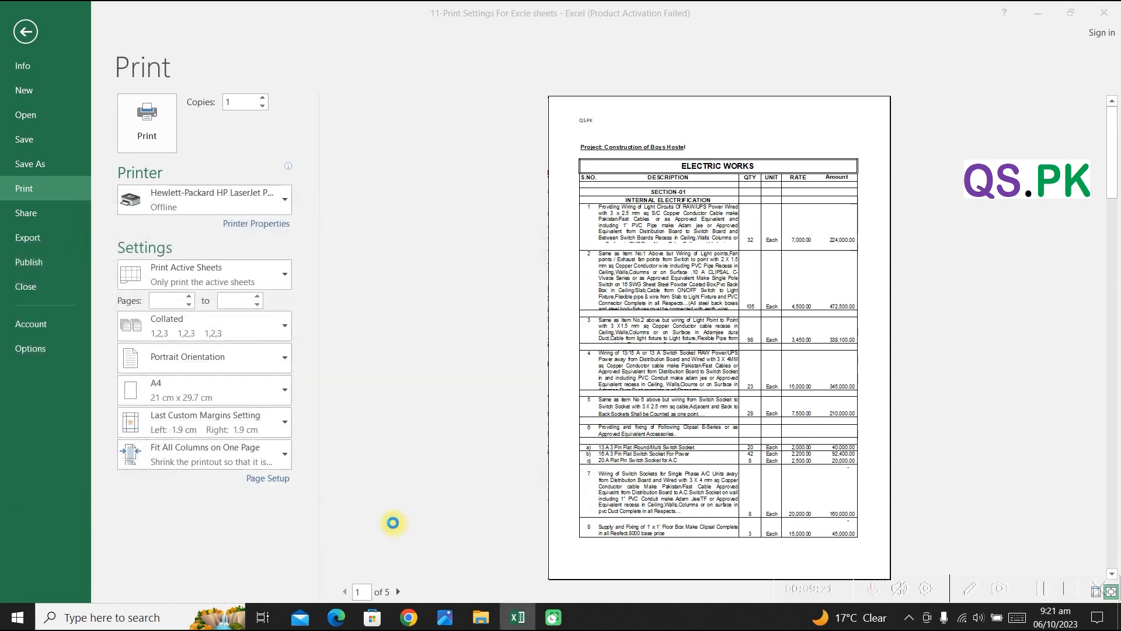
Step: Review the header/footer and sheet print settings in the page setup, and return to the BOQ worksheet
{"action": "left_click", "coordinate": [274, 483]}
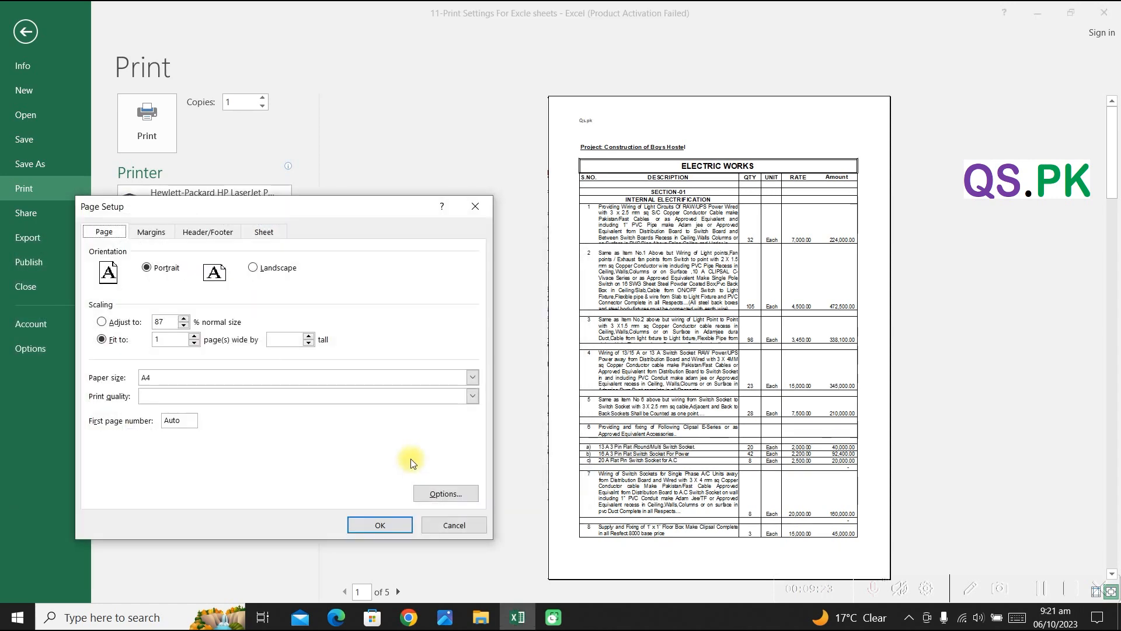
{"action": "left_click", "coordinate": [198, 234]}
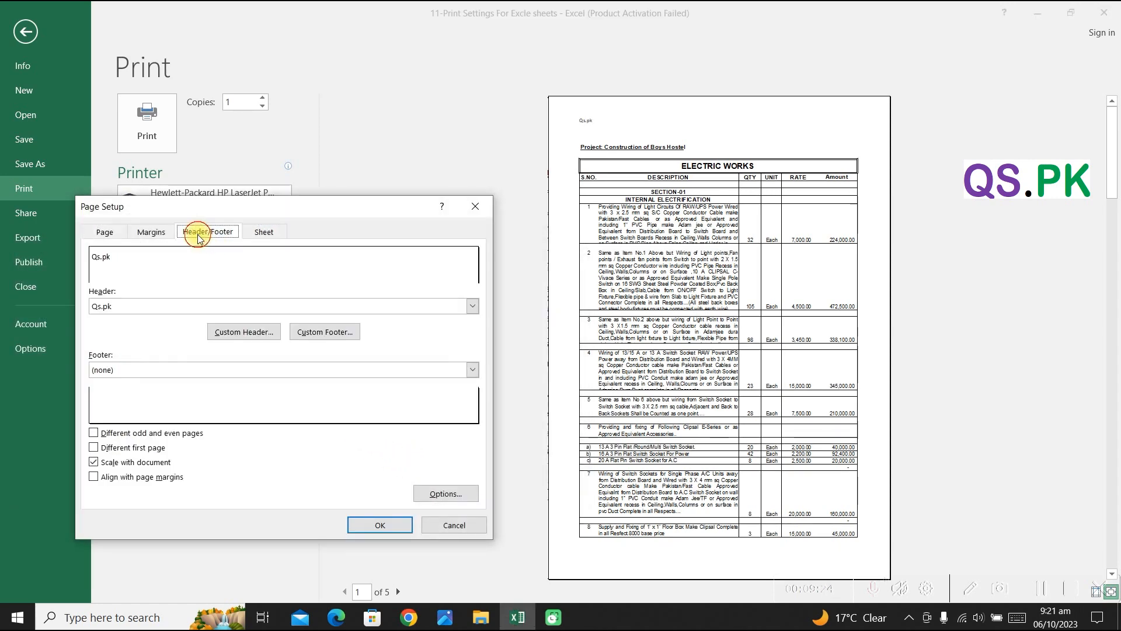
{"action": "left_click", "coordinate": [261, 235]}
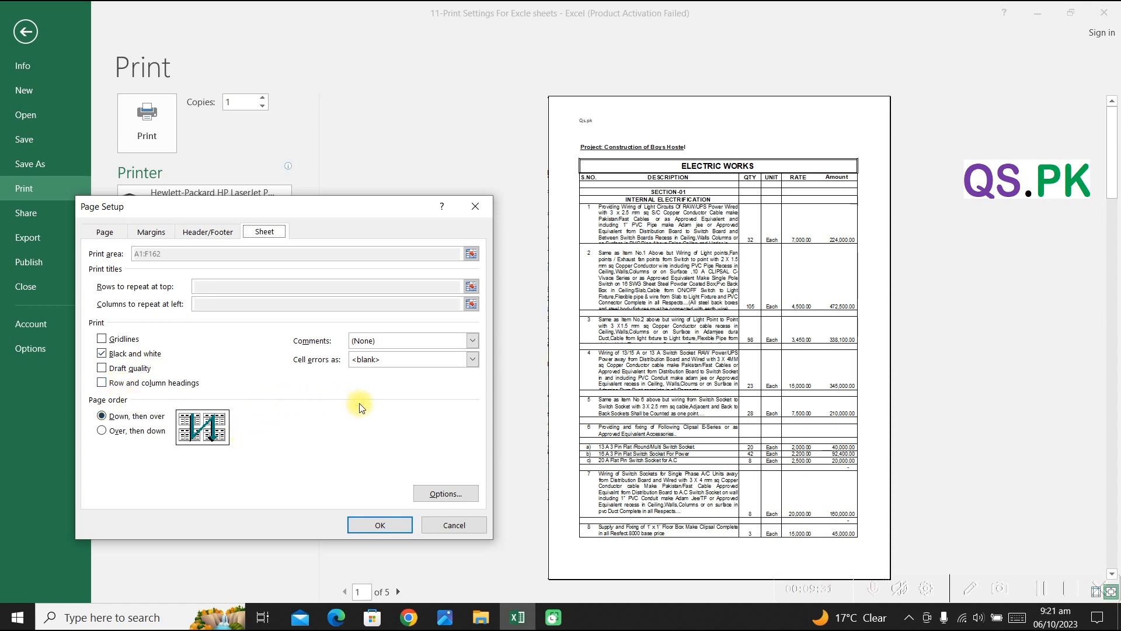
{"action": "key", "text": "Escape"}
{"action": "key", "text": "Escape"}
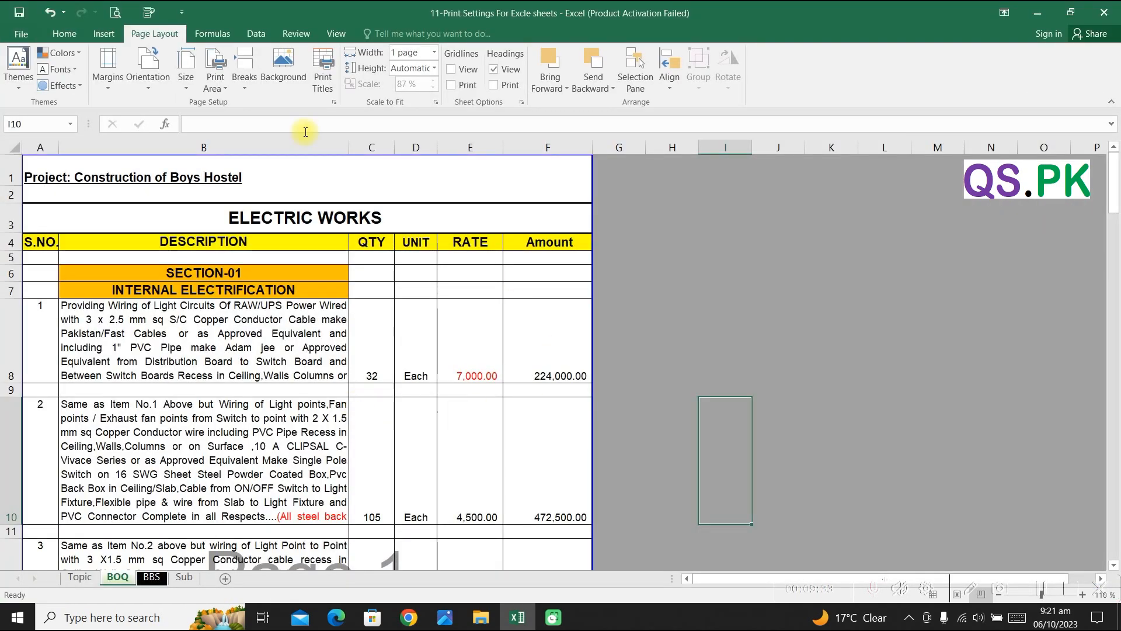
Step: Clear the print area range in the BOQ worksheet's sheet print settings and apply the change
{"action": "left_click", "coordinate": [319, 93]}
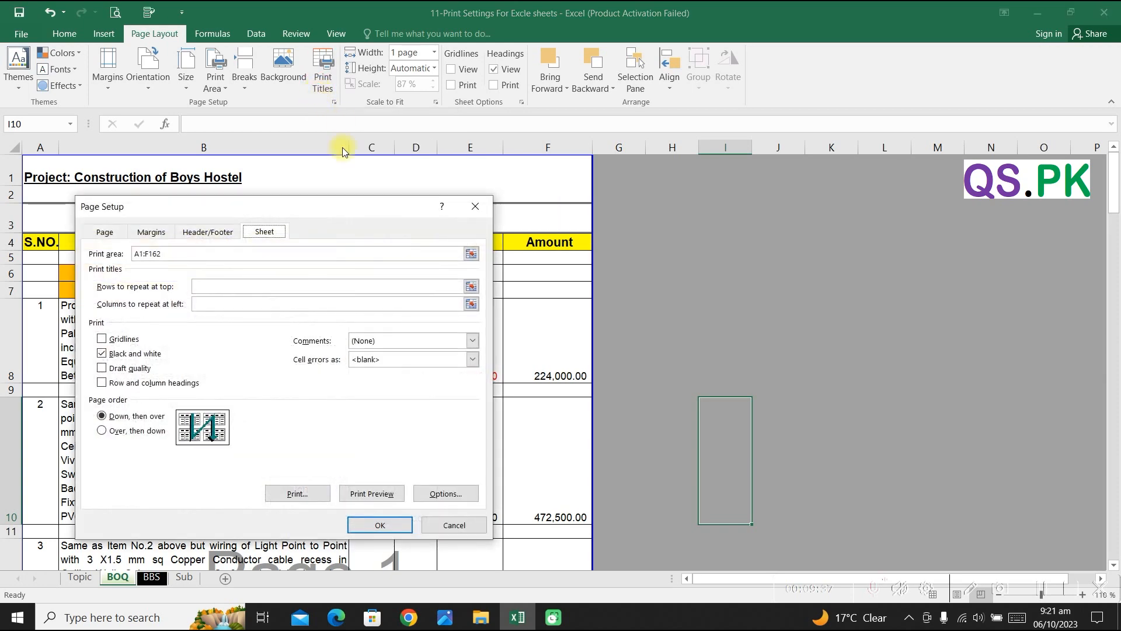
{"action": "left_click", "coordinate": [225, 253]}
{"action": "key", "text": "BackSpace"}
{"action": "key", "text": "BackSpace"}
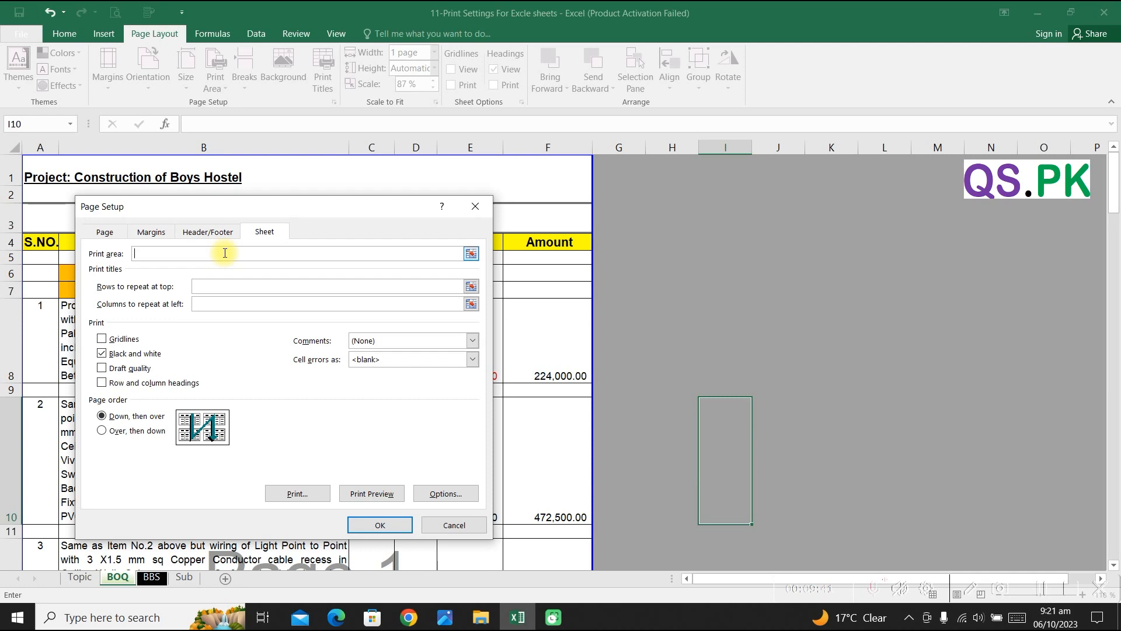
{"action": "left_click", "coordinate": [365, 524]}
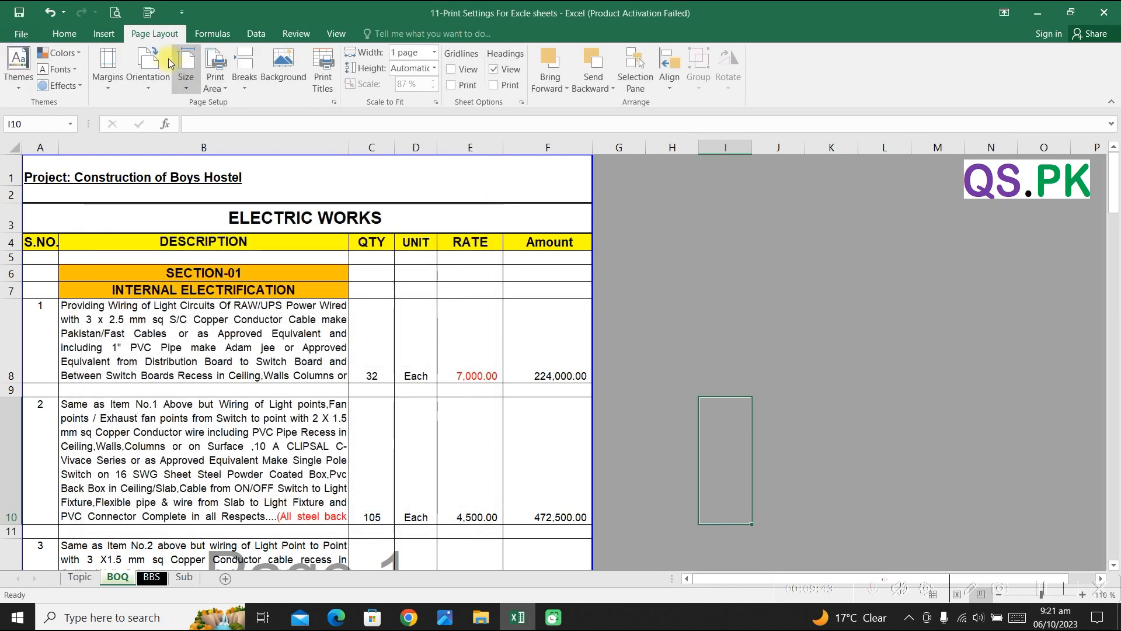
Step: Check in the print preview whether the title and column heading rows appear on each BOQ page
{"action": "left_click", "coordinate": [115, 12]}
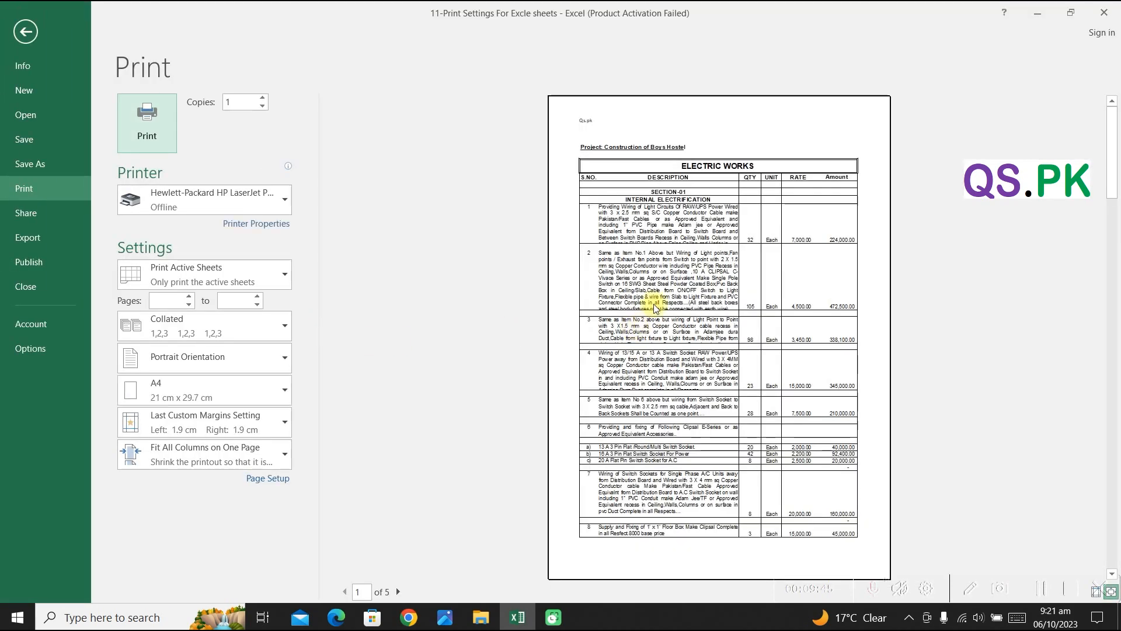
{"action": "scroll", "coordinate": [703, 226], "scroll_direction": "down", "scroll_amount": 2}
{"action": "scroll", "coordinate": [703, 226], "scroll_direction": "up", "scroll_amount": 2}
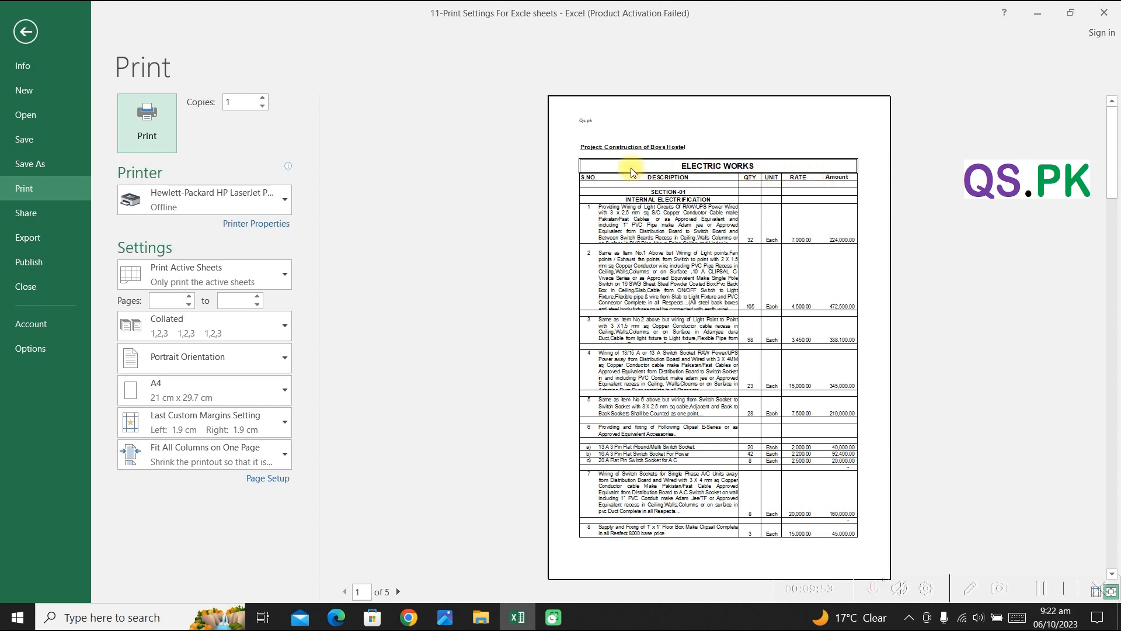
{"action": "scroll", "coordinate": [682, 309], "scroll_direction": "down", "scroll_amount": 2}
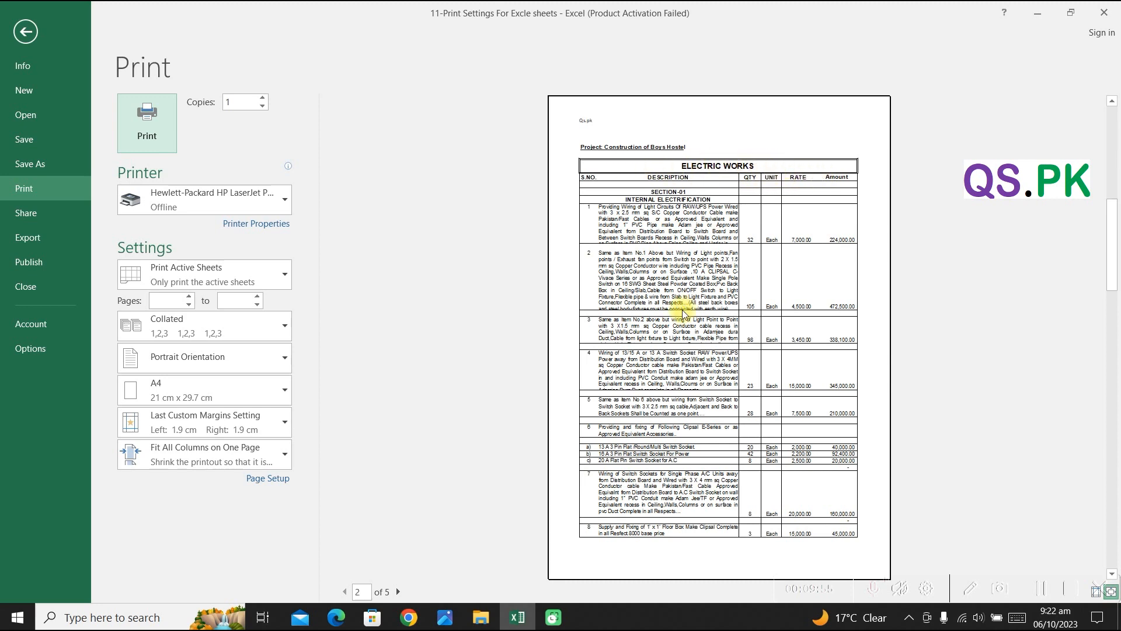
{"action": "scroll", "coordinate": [681, 310], "scroll_direction": "down", "scroll_amount": 2}
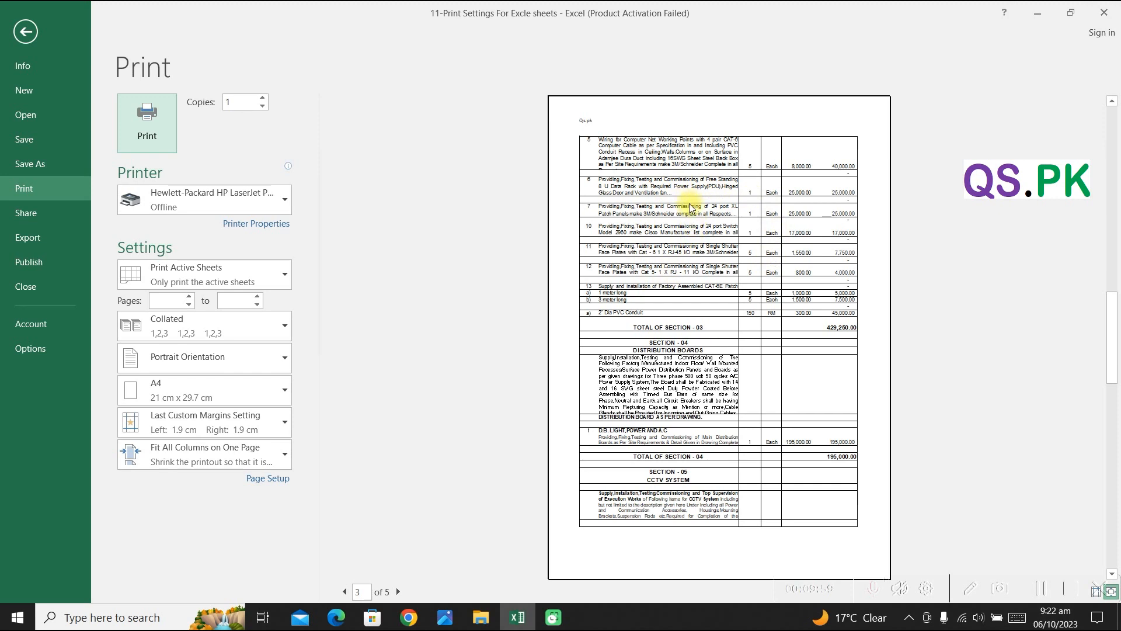
{"action": "scroll", "coordinate": [690, 208], "scroll_direction": "up", "scroll_amount": 4}
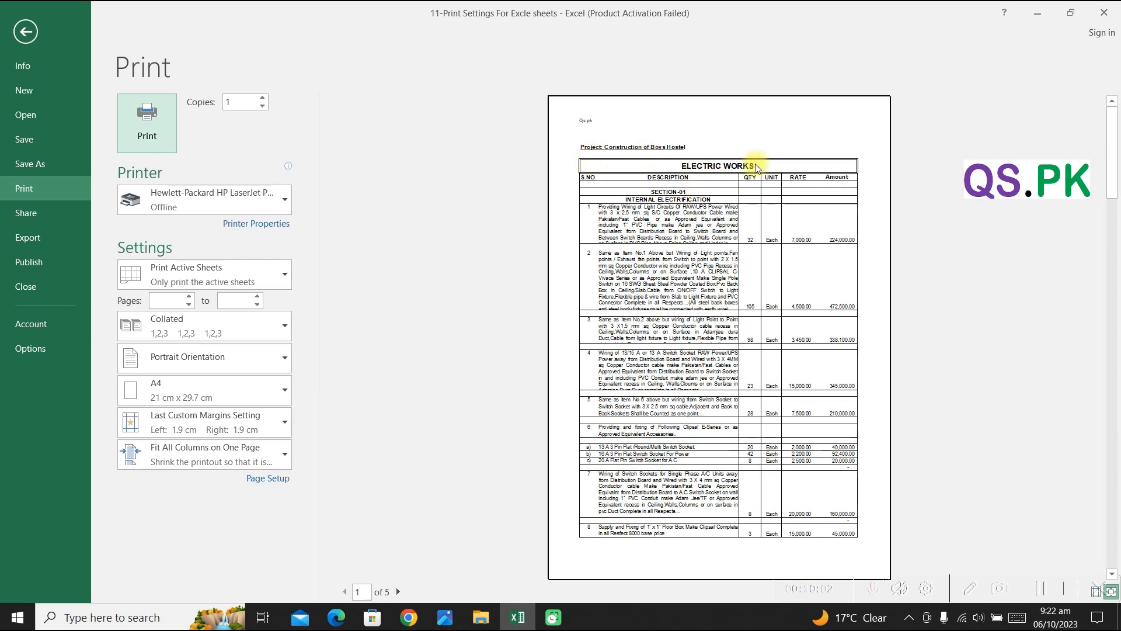
{"action": "key", "text": "Escape"}
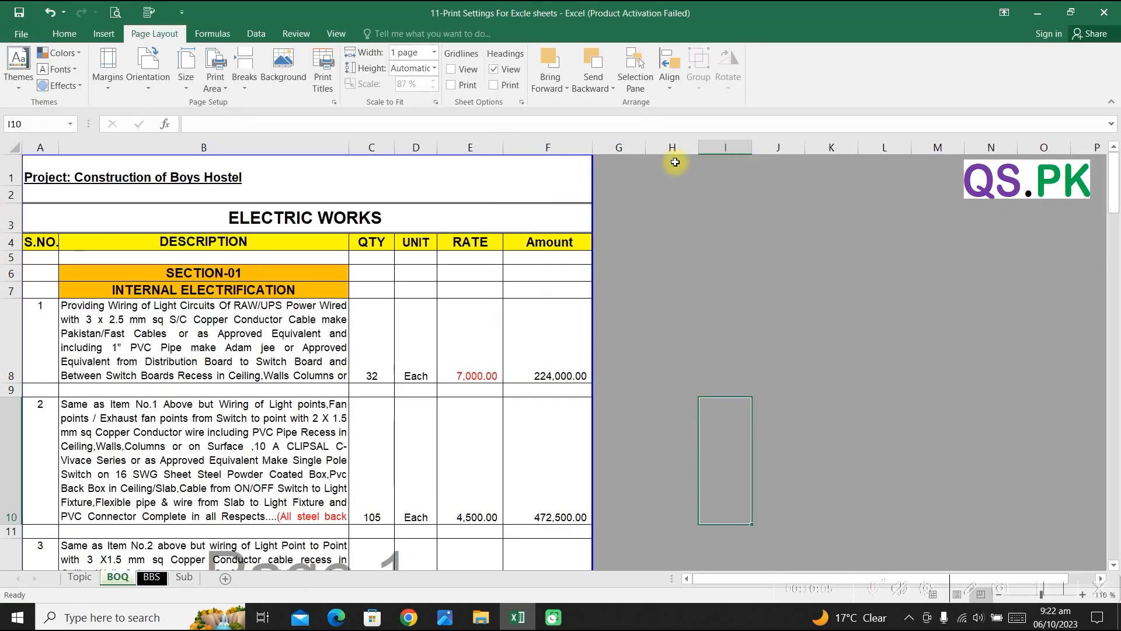
Step: Set rows 1 to 4 ($1:$4) of the BOQ worksheet to repeat at the top of every printed page
{"action": "left_click", "coordinate": [327, 81]}
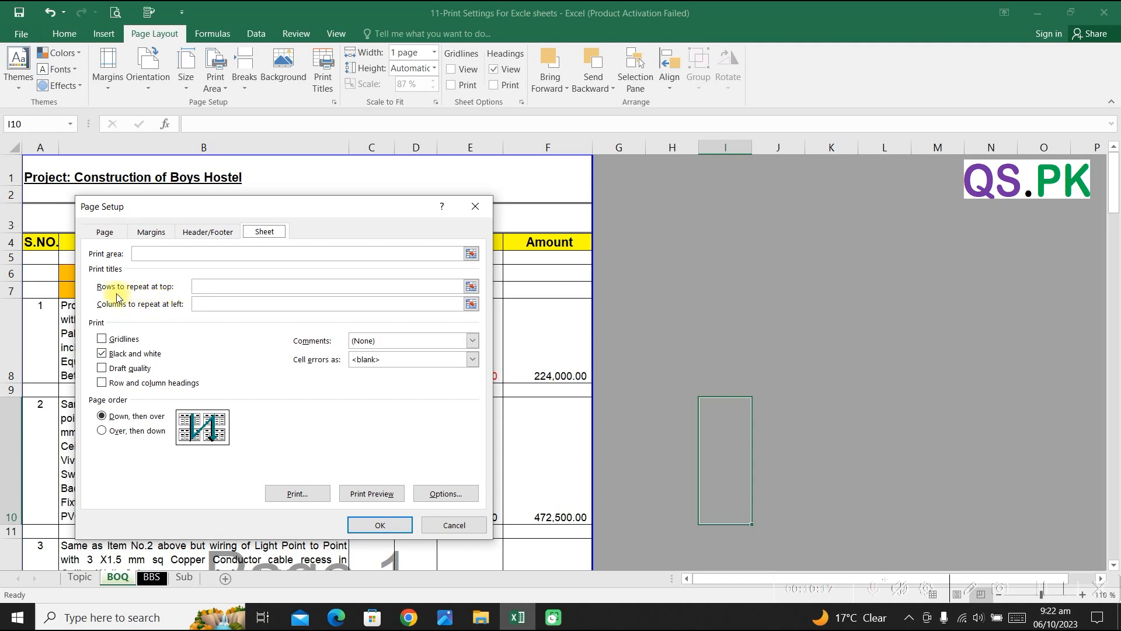
{"action": "left_click", "coordinate": [470, 287]}
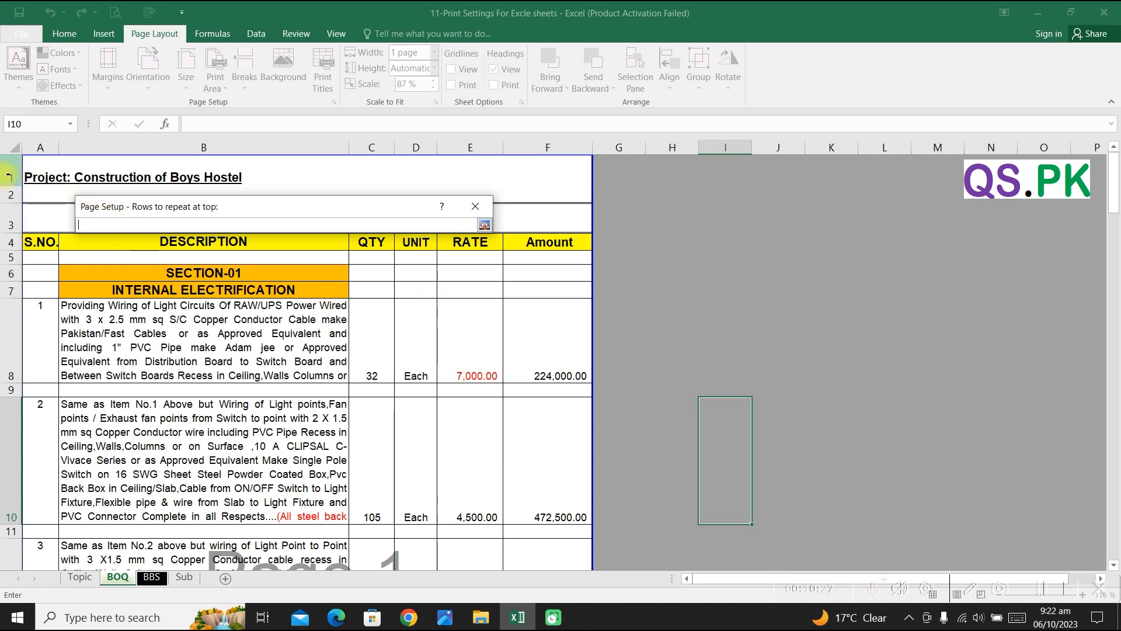
{"action": "left_click_drag", "start_coordinate": [8, 173], "coordinate": [7, 235]}
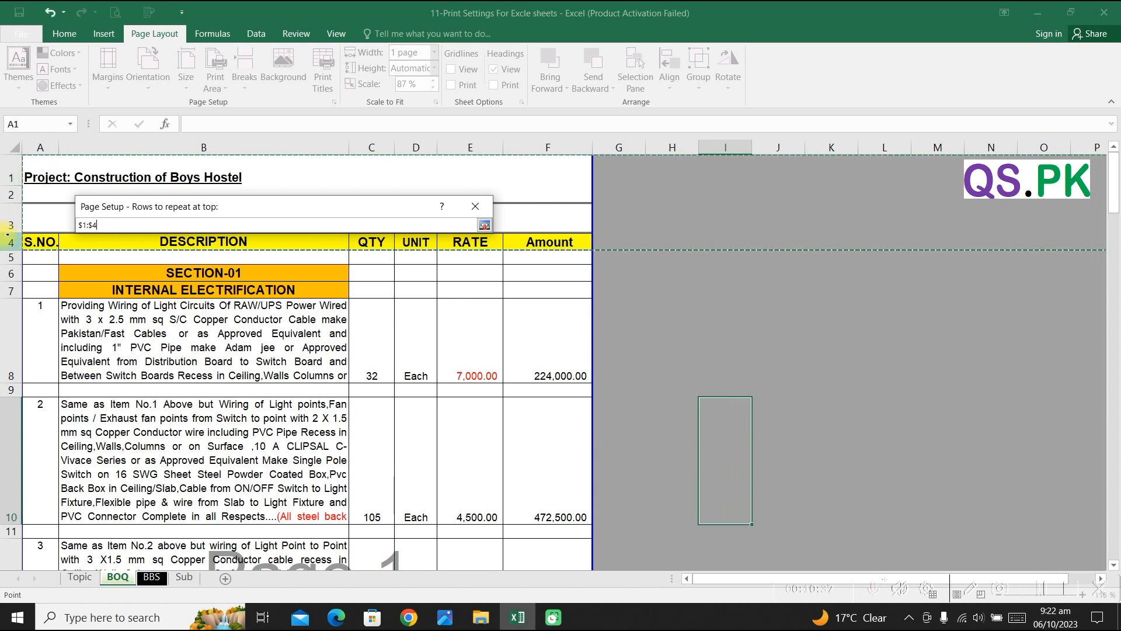
{"action": "key", "text": "Return"}
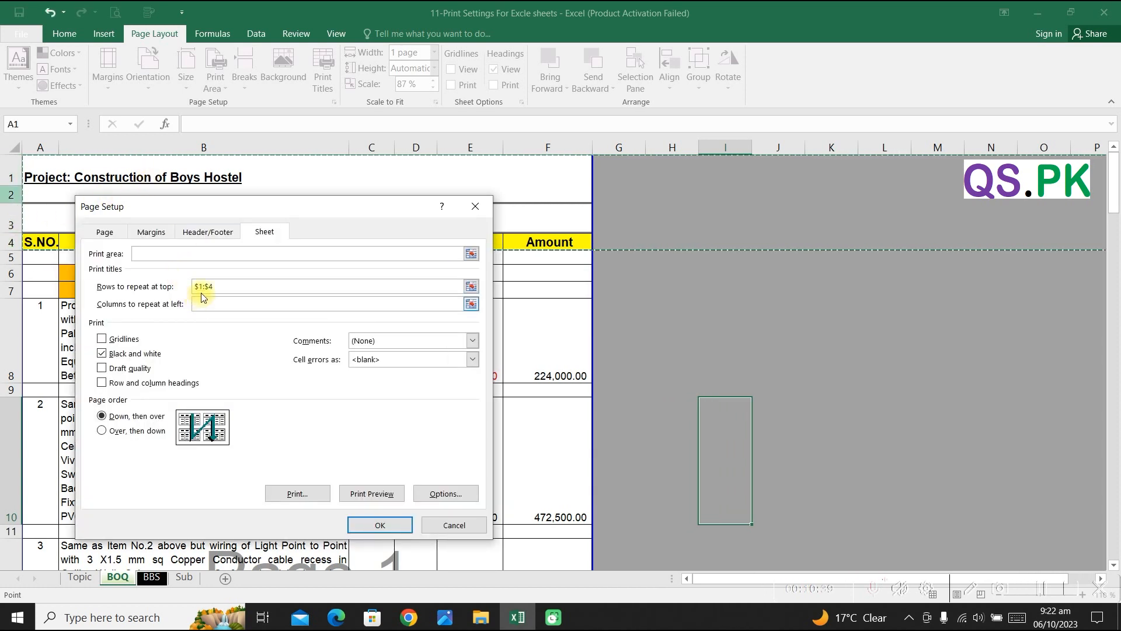
{"action": "left_click", "coordinate": [386, 524]}
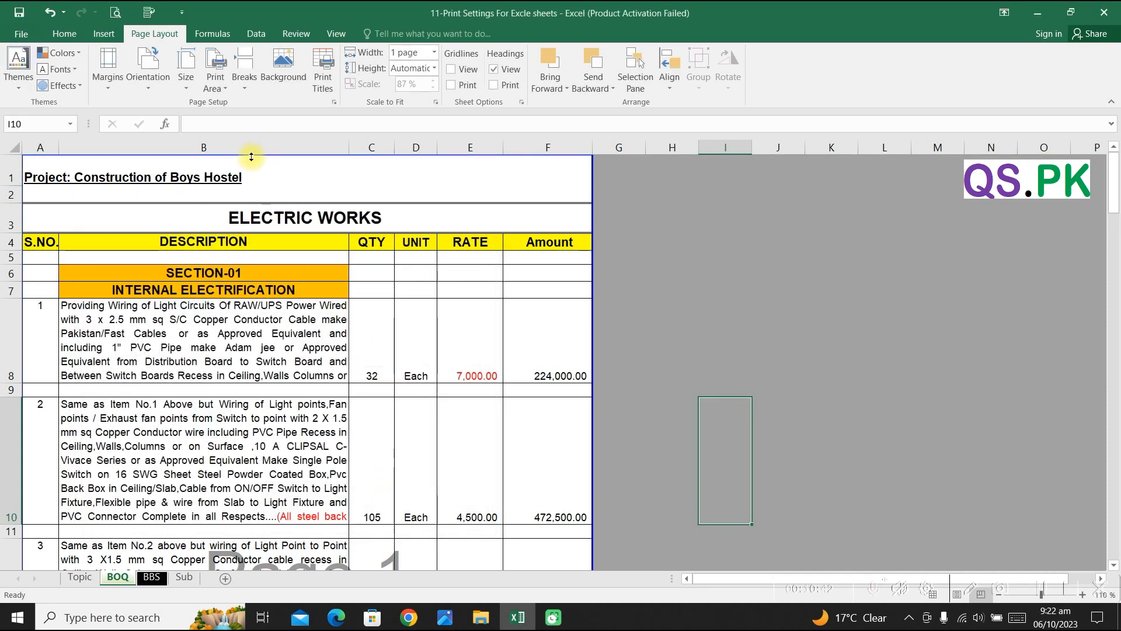
Step: Check the repeated heading rows across all BOQ pages in the print preview and review the sheet print settings
{"action": "left_click", "coordinate": [115, 11]}
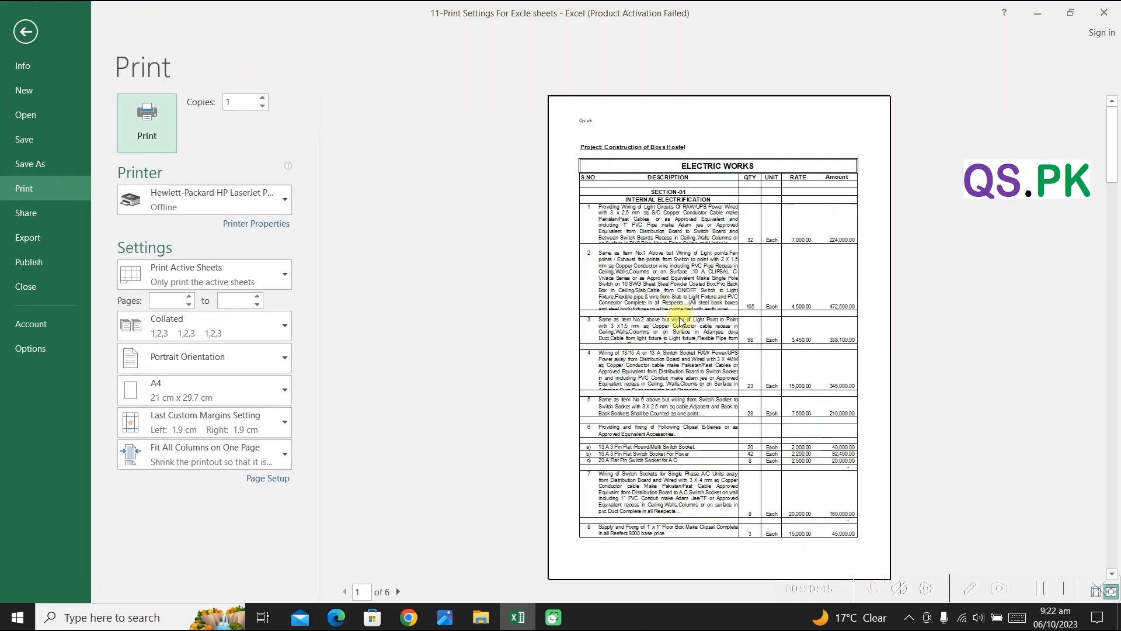
{"action": "scroll", "coordinate": [678, 320], "scroll_direction": "down", "scroll_amount": 2}
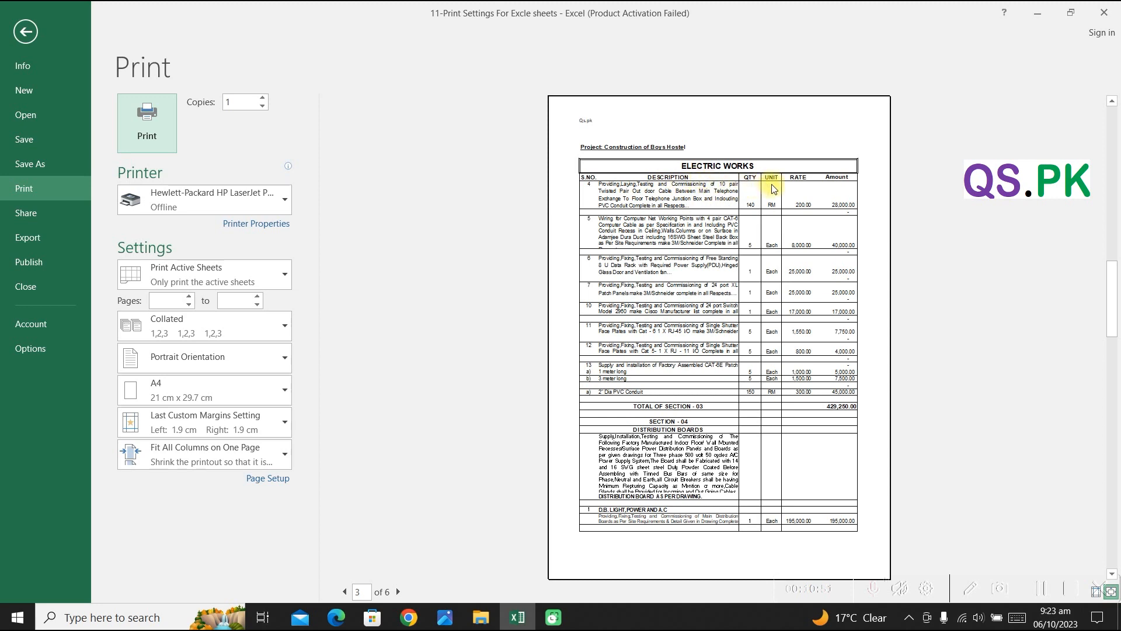
{"action": "scroll", "coordinate": [636, 321], "scroll_direction": "down", "scroll_amount": 3}
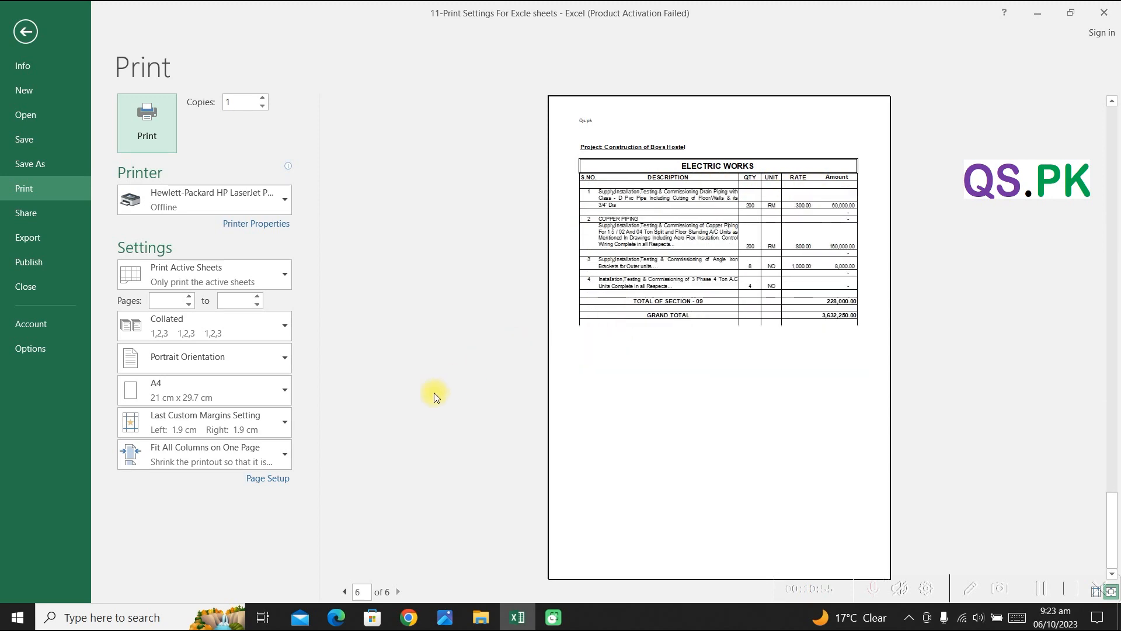
{"action": "left_click", "coordinate": [268, 484]}
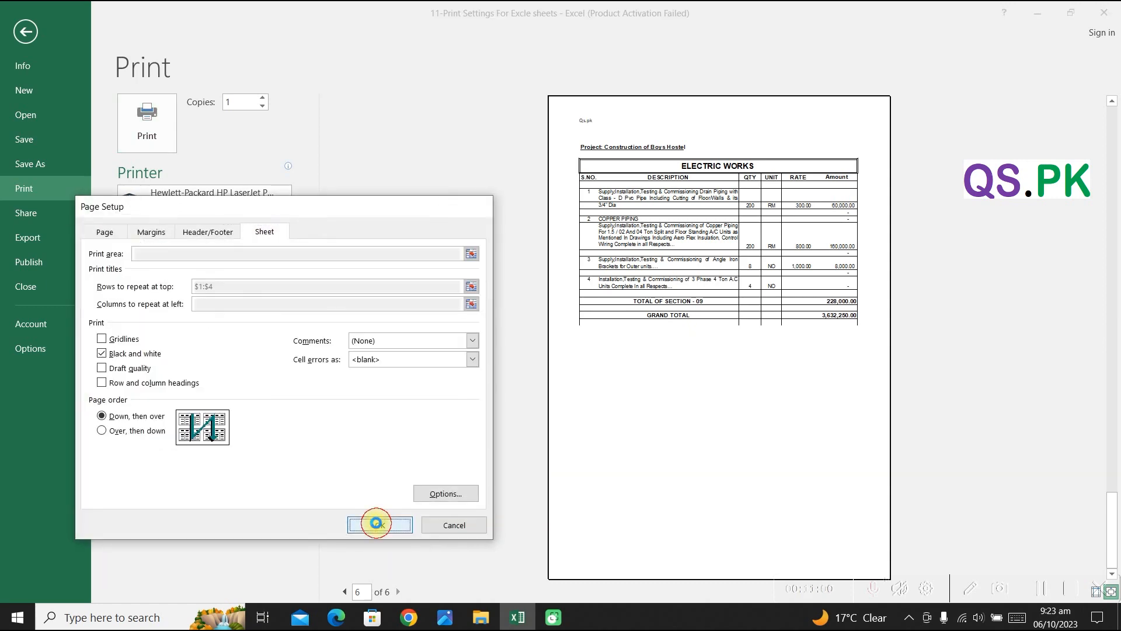
{"action": "left_click", "coordinate": [374, 524]}
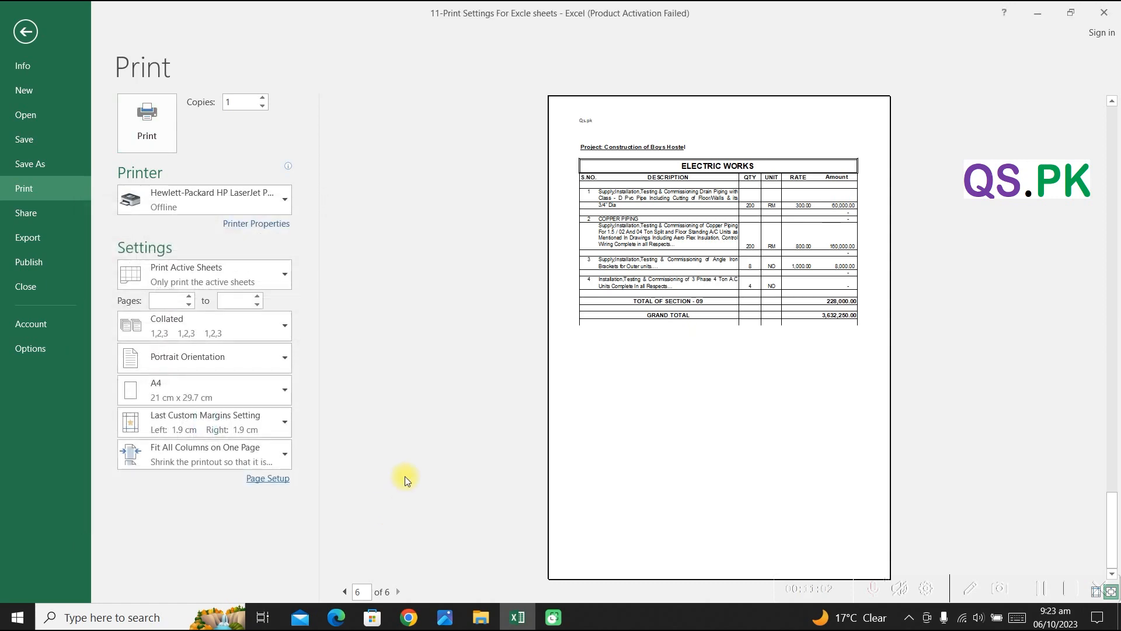
{"action": "key", "text": "Escape"}
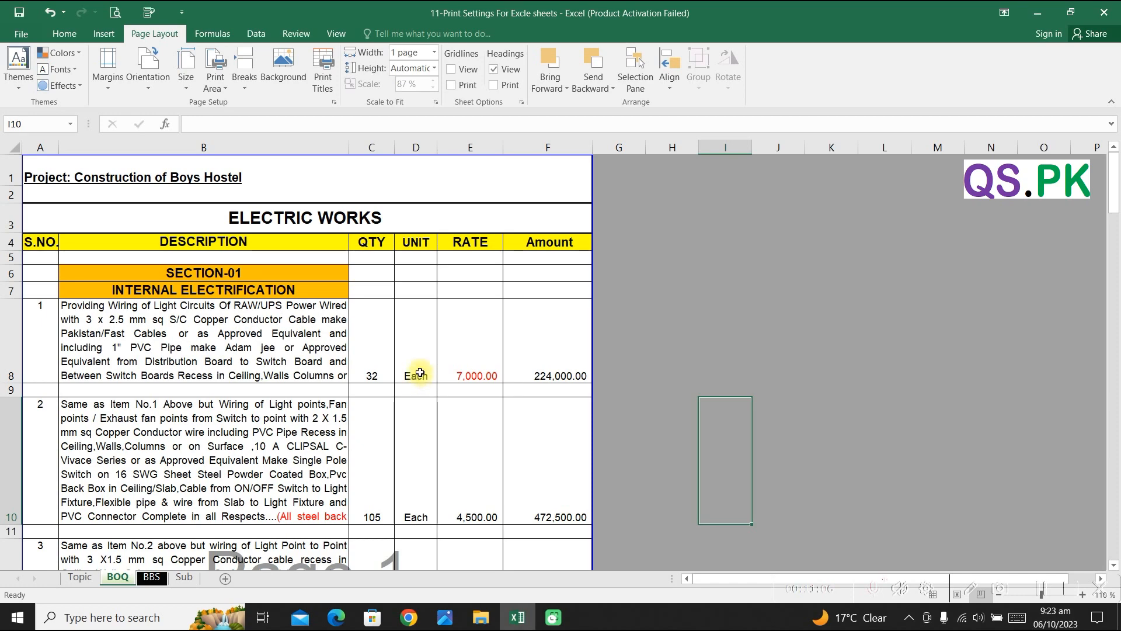
Step: Switch to the BBS worksheet and set its page orientation to landscape for printing
{"action": "left_click", "coordinate": [151, 577]}
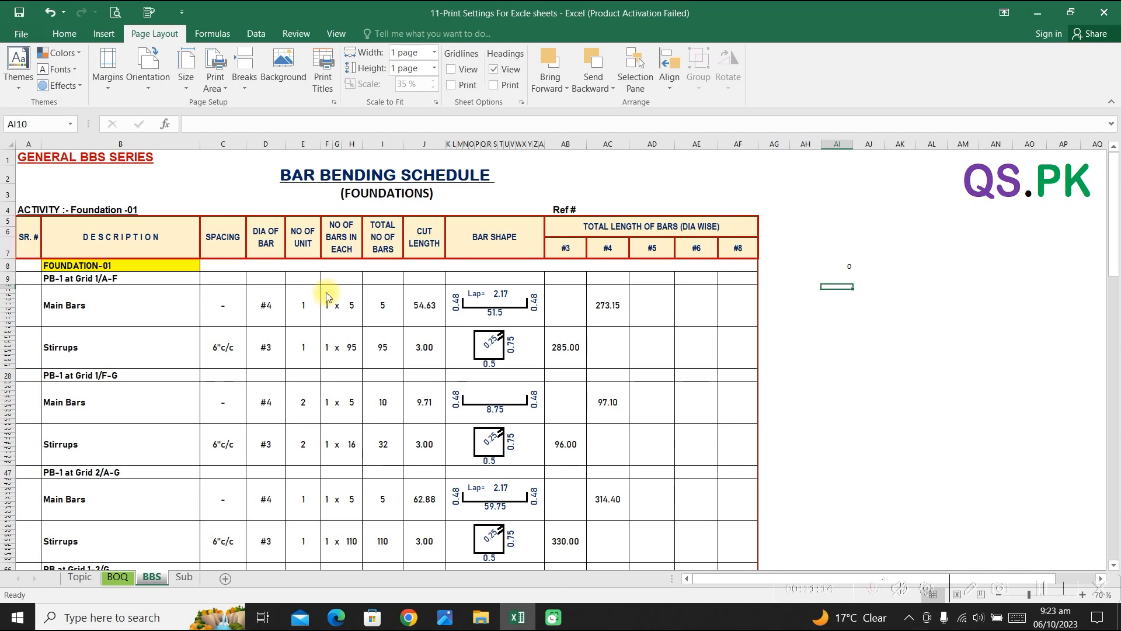
{"action": "key", "text": "ctrl+p"}
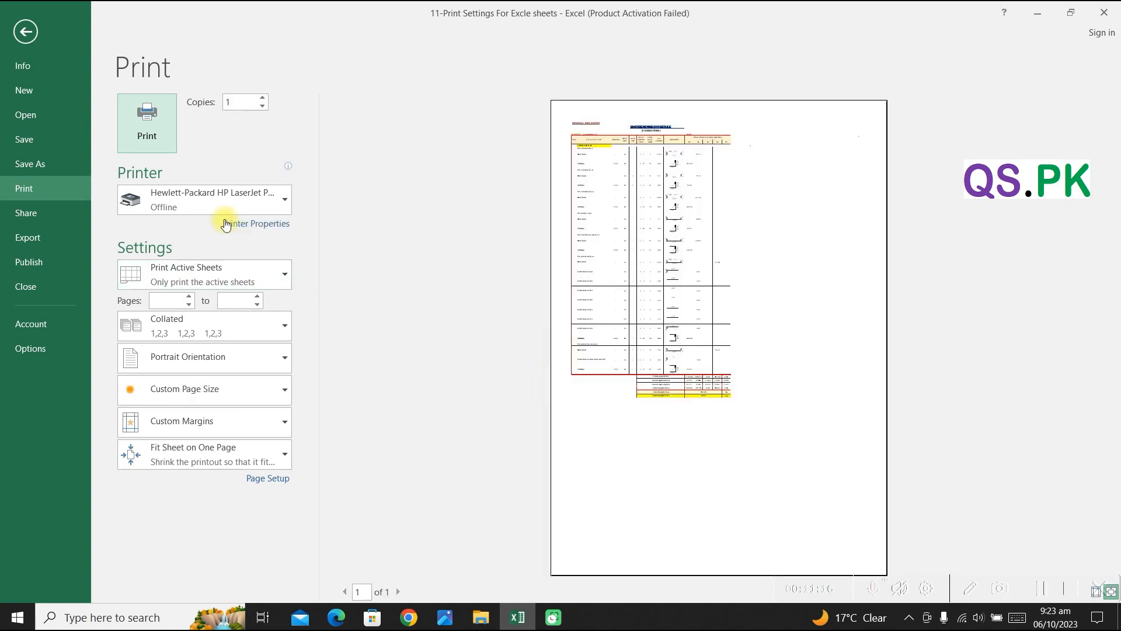
{"action": "left_click", "coordinate": [273, 479]}
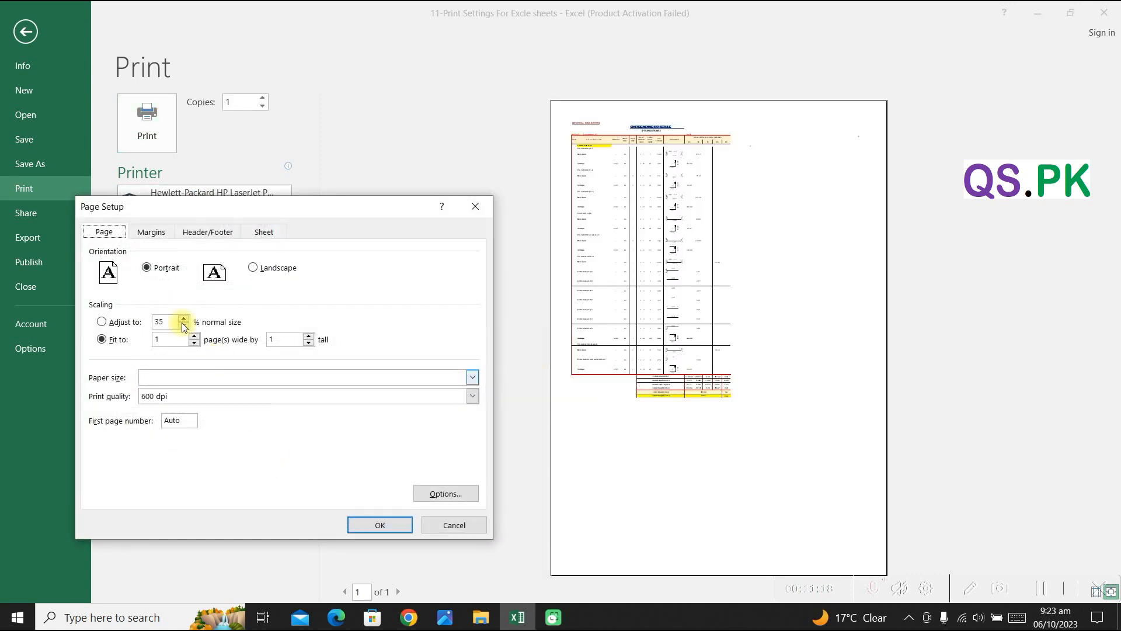
{"action": "left_click", "coordinate": [260, 271]}
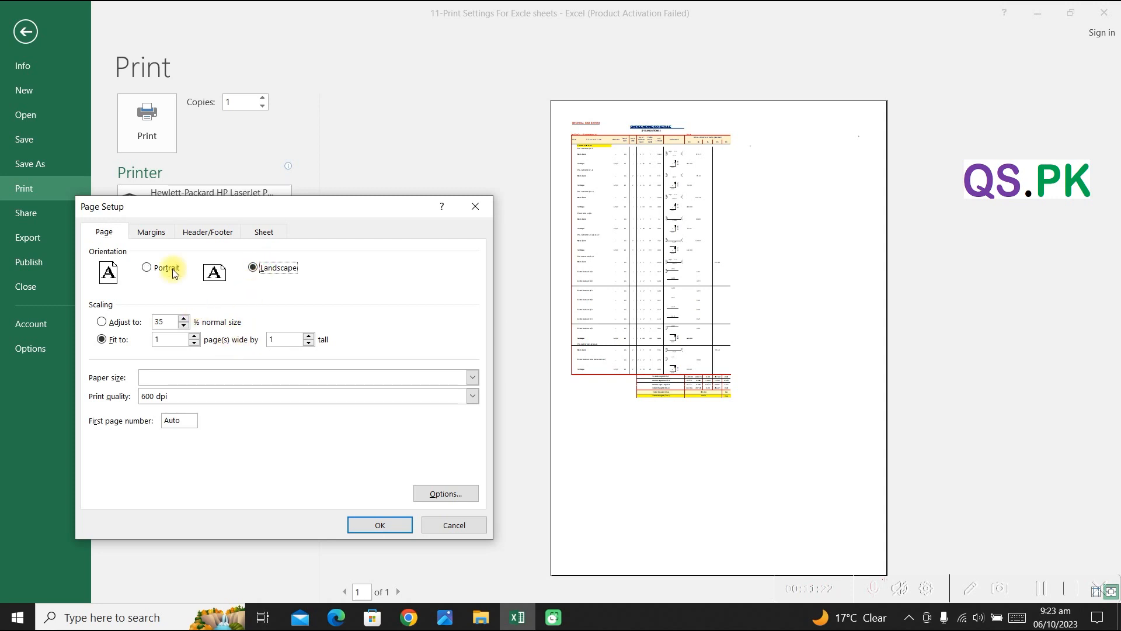
{"action": "left_click", "coordinate": [378, 525]}
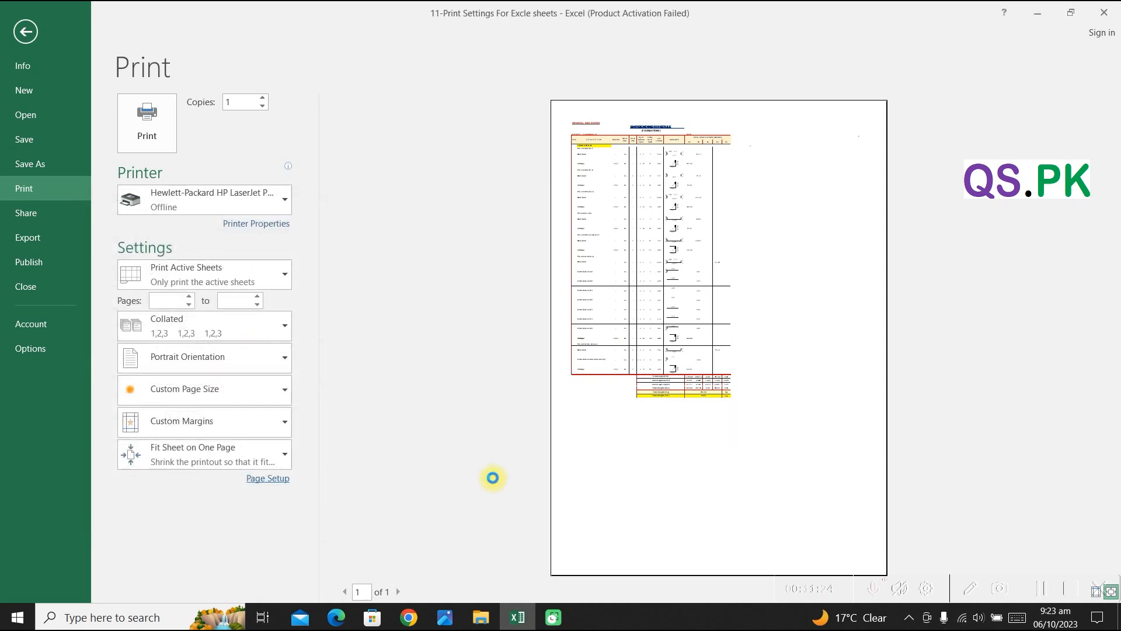
Step: Scale the BBS printout to fit all columns on one page
{"action": "left_click", "coordinate": [253, 480]}
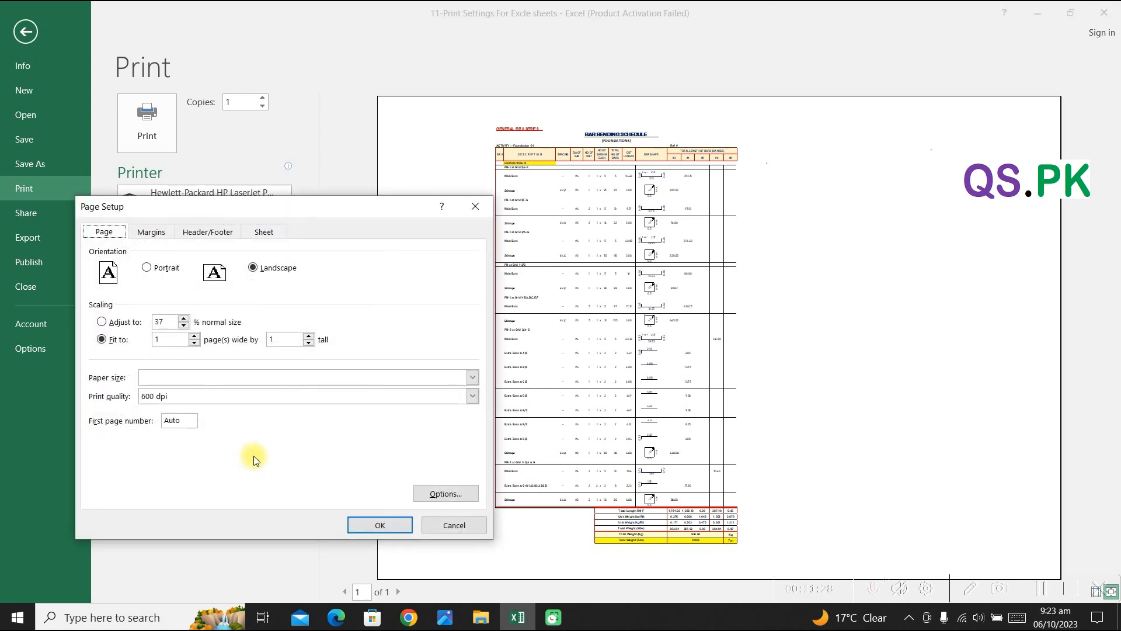
{"action": "key", "text": "Escape"}
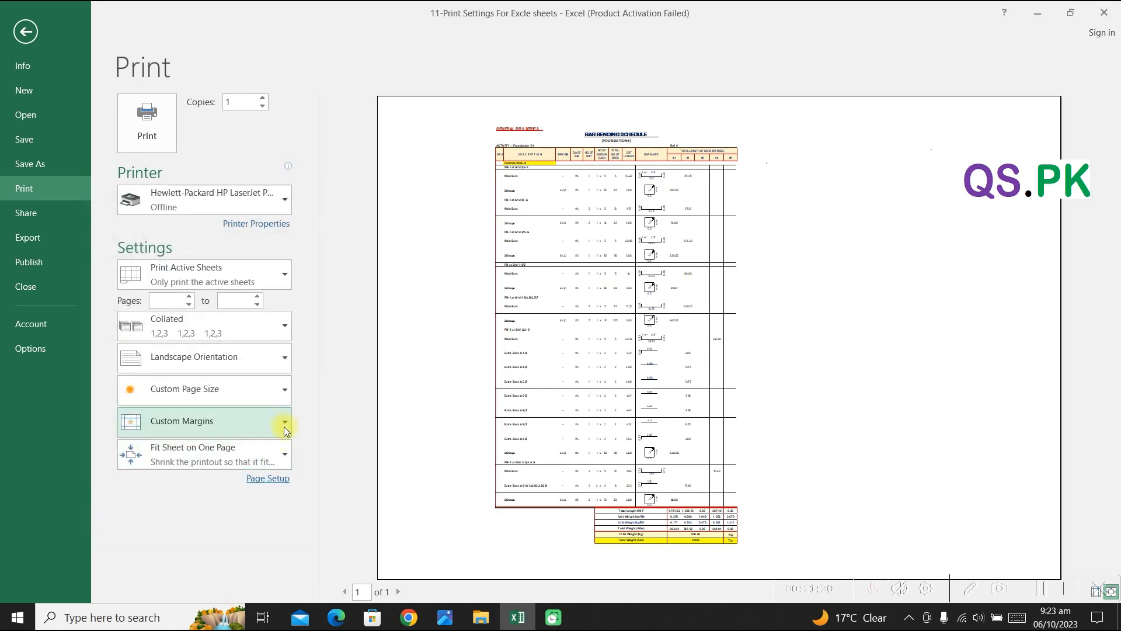
{"action": "left_click", "coordinate": [283, 460]}
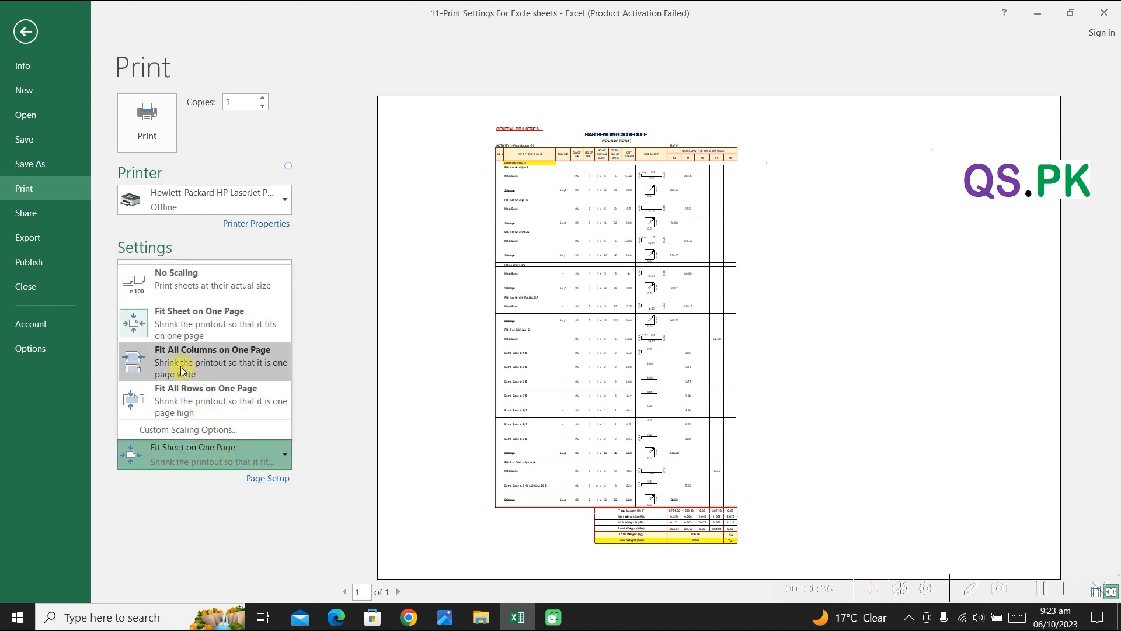
{"action": "left_click", "coordinate": [146, 360]}
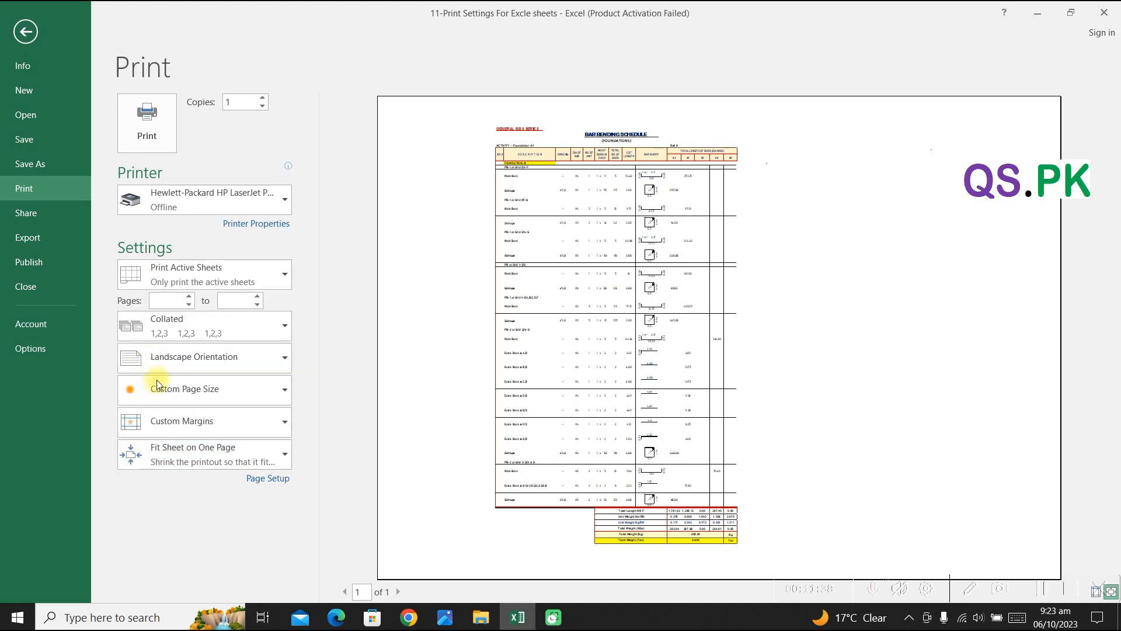
Step: Set the BBS print scaling to adjust to 100% of normal size and apply it
{"action": "left_click", "coordinate": [256, 479]}
{"action": "left_click", "coordinate": [184, 319]}
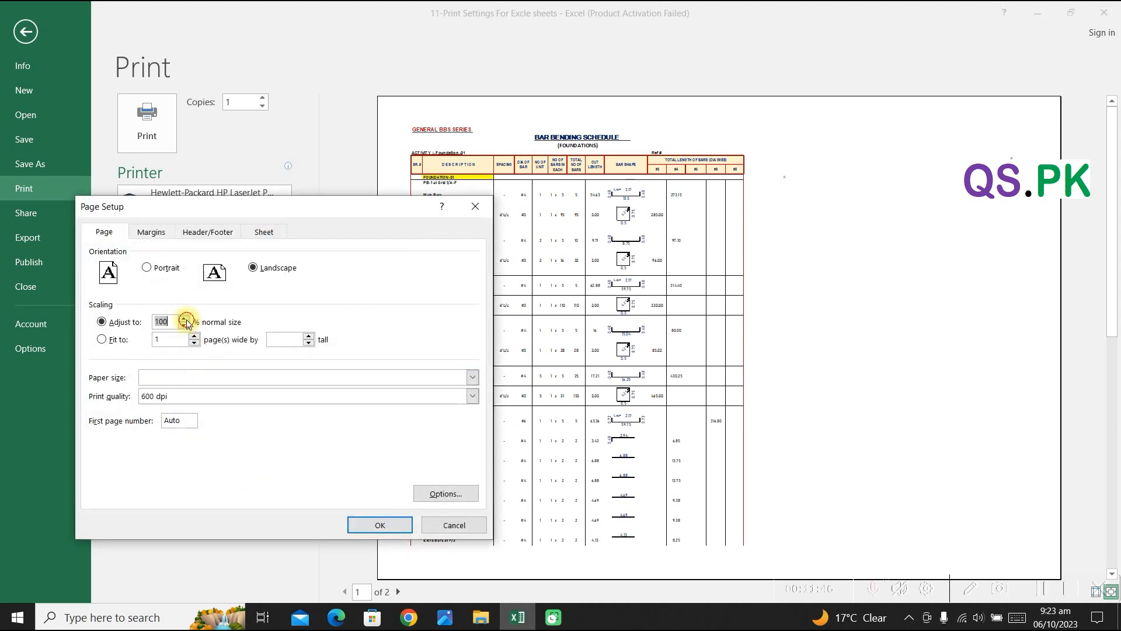
{"action": "left_click", "coordinate": [377, 524]}
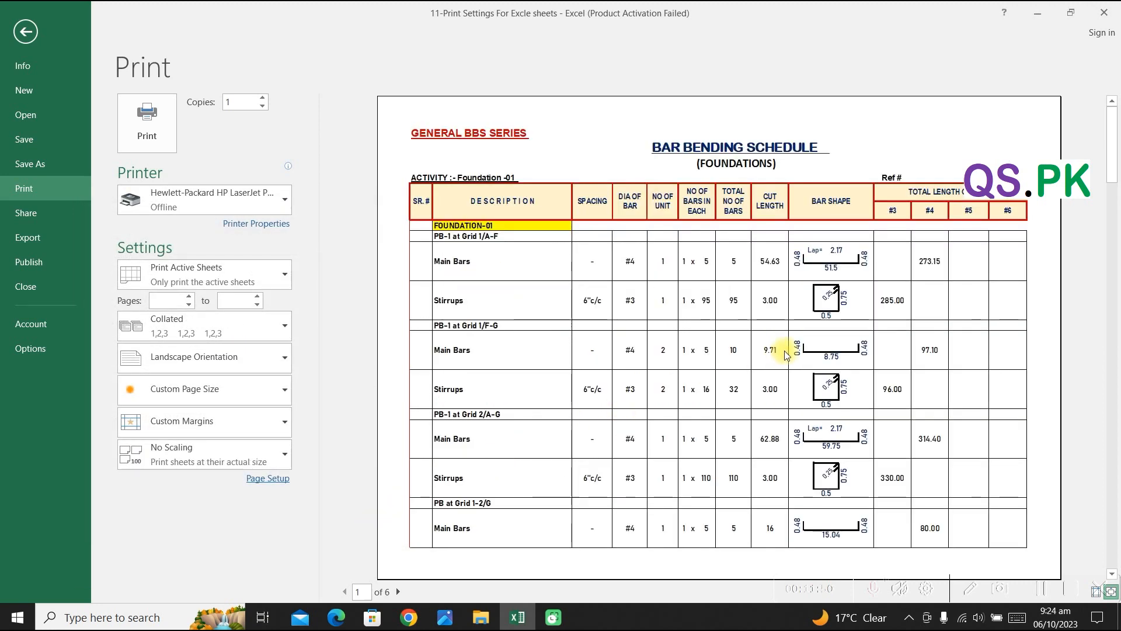
Step: In page break preview, move the BBS vertical page break to the outer edge of column AF and check the pages in print preview
{"action": "key", "text": "Escape"}
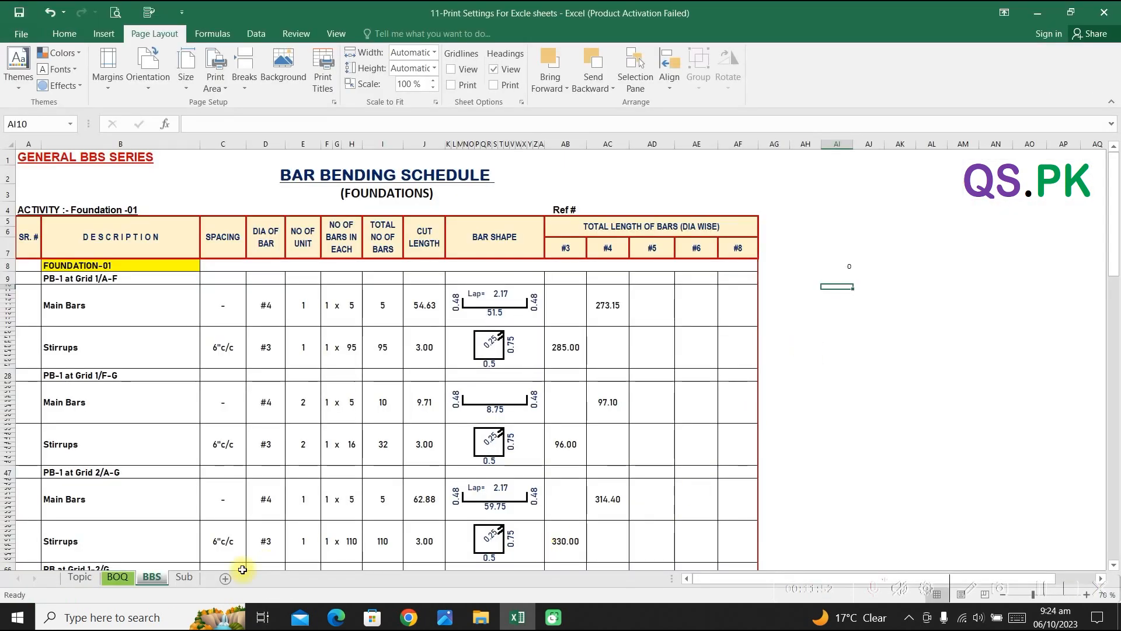
{"action": "left_click", "coordinate": [1071, 12]}
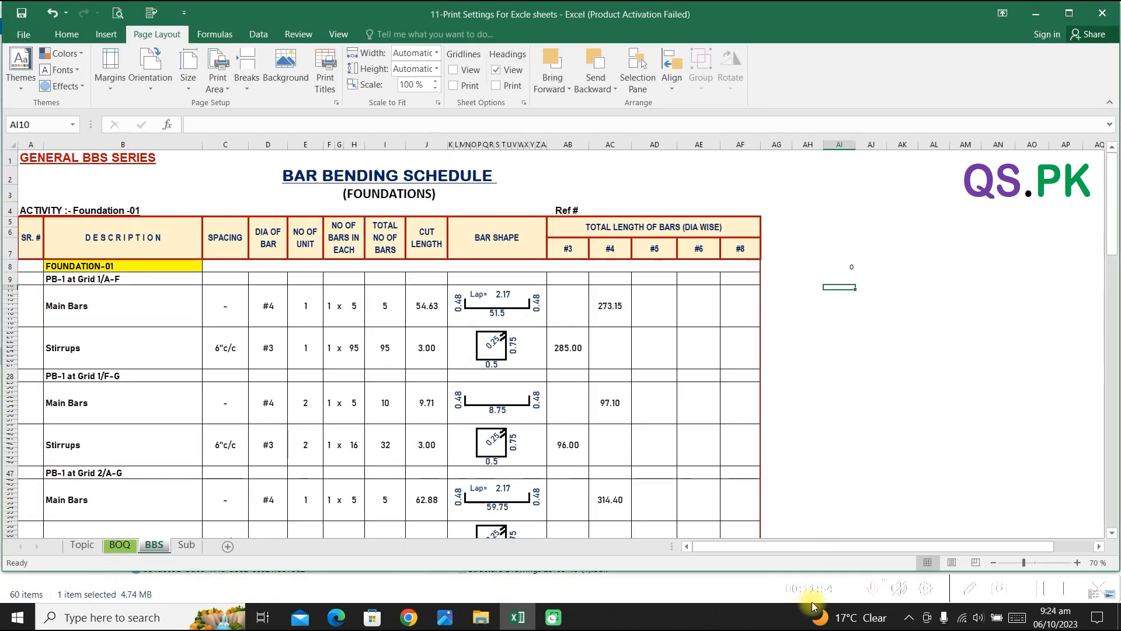
{"action": "left_click", "coordinate": [976, 563]}
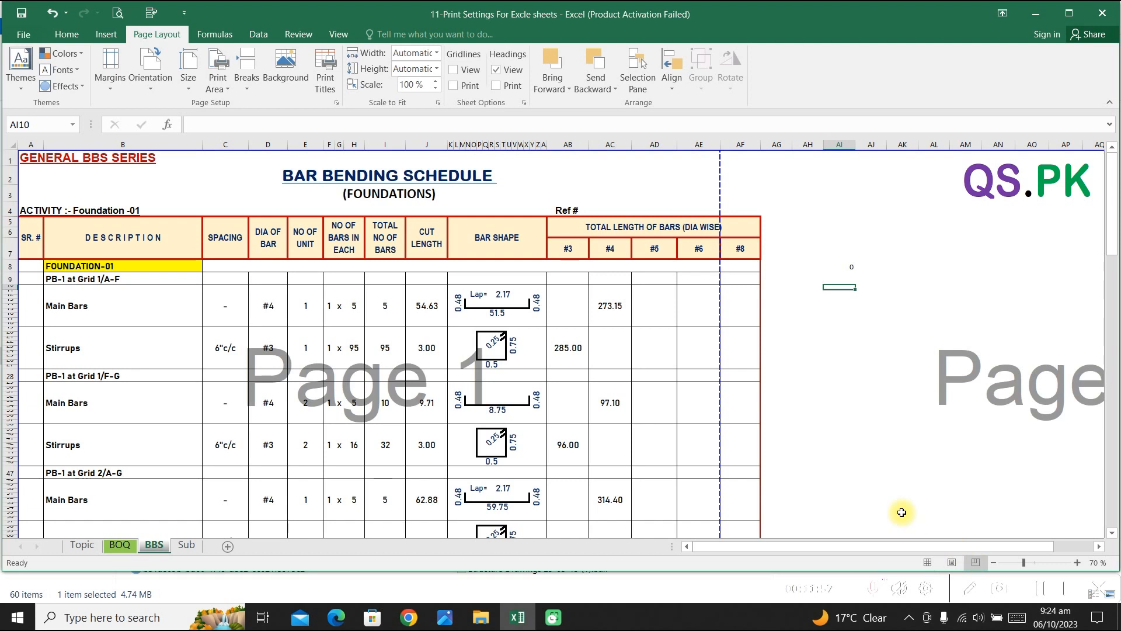
{"action": "left_click_drag", "start_coordinate": [718, 205], "coordinate": [759, 211]}
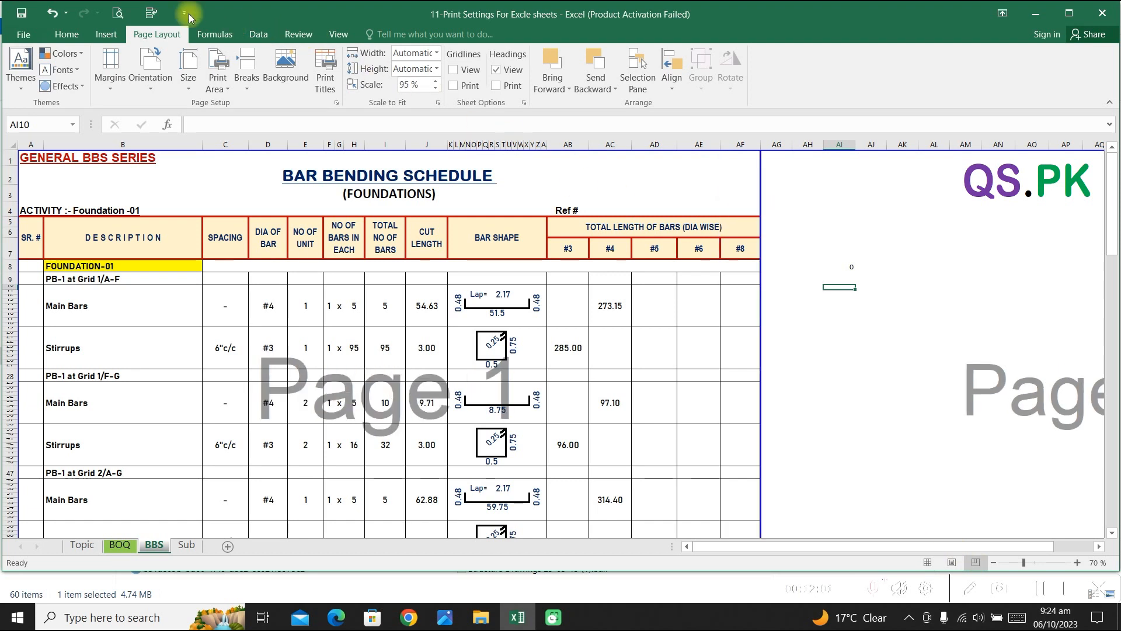
{"action": "left_click", "coordinate": [117, 13]}
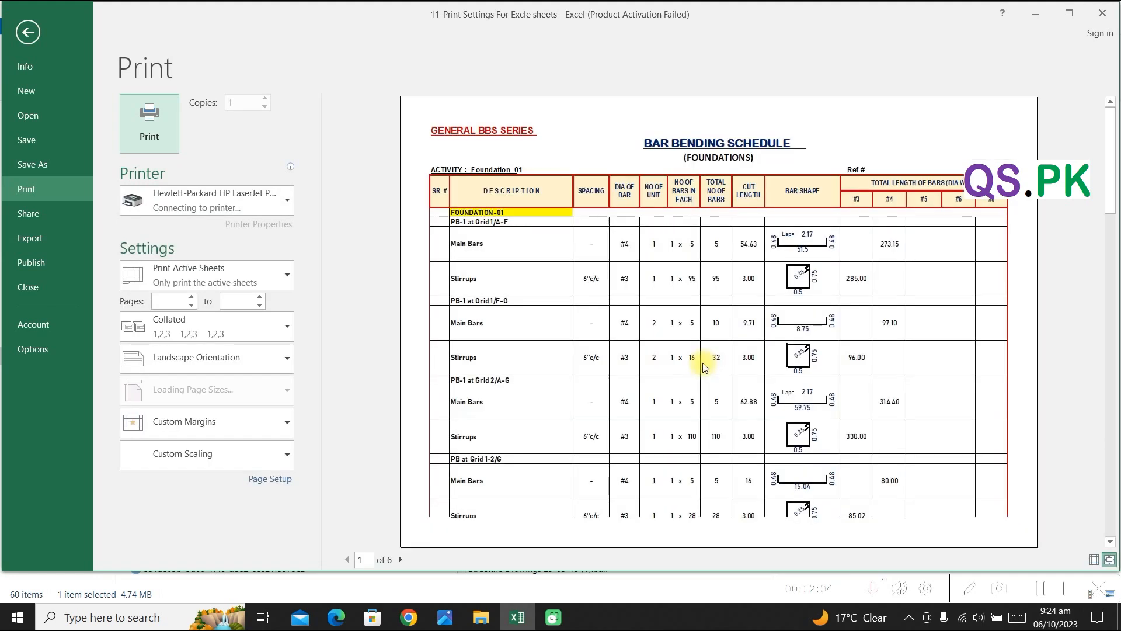
{"action": "scroll", "coordinate": [722, 304], "scroll_direction": "down", "scroll_amount": 6}
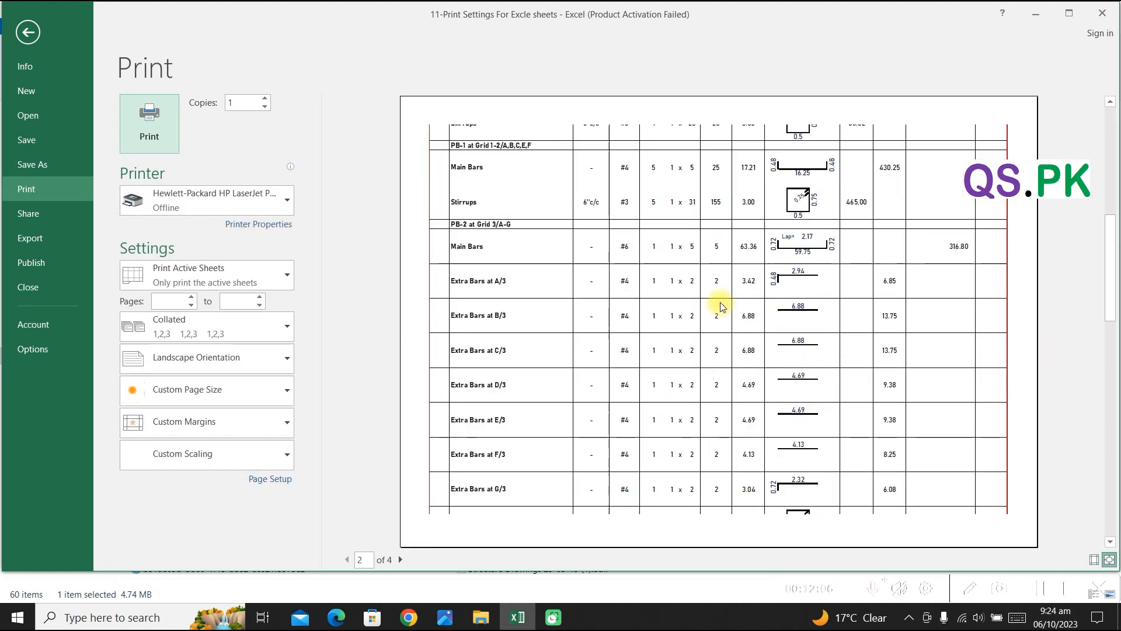
{"action": "scroll", "coordinate": [720, 302], "scroll_direction": "up", "scroll_amount": 8}
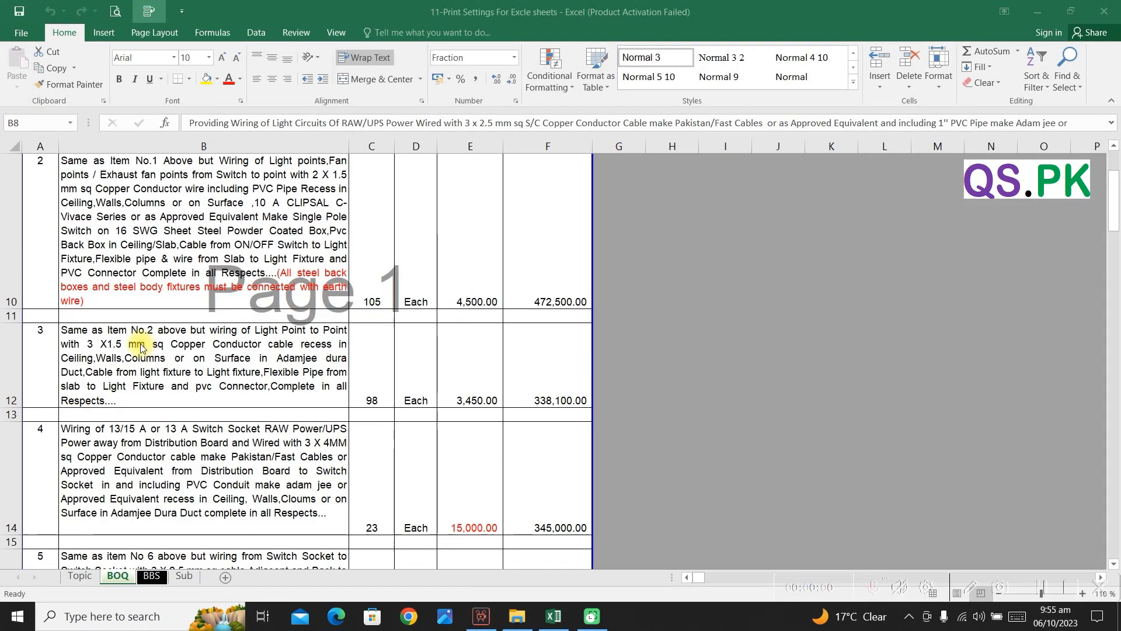
Step: Set the BOQ print area to items 2 and 3 only, covering columns A to F of rows 10 to 12
{"action": "scroll", "coordinate": [221, 304], "scroll_direction": "down", "scroll_amount": 2}
{"action": "scroll", "coordinate": [221, 304], "scroll_direction": "up", "scroll_amount": 5}
{"action": "scroll", "coordinate": [220, 303], "scroll_direction": "down", "scroll_amount": 1}
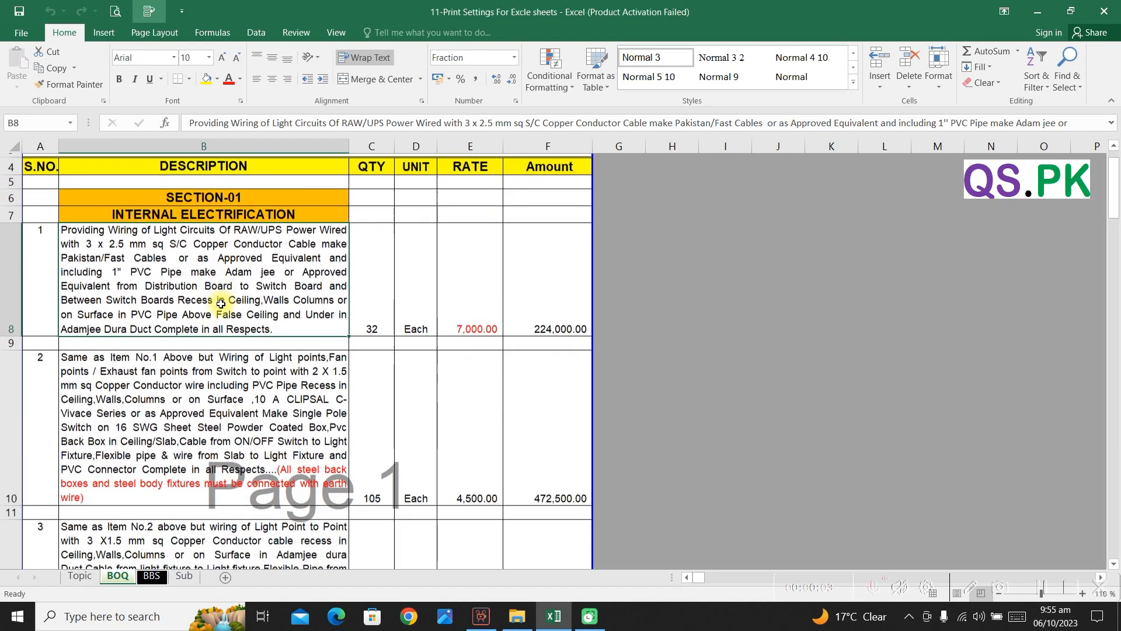
{"action": "scroll", "coordinate": [220, 303], "scroll_direction": "down", "scroll_amount": 1}
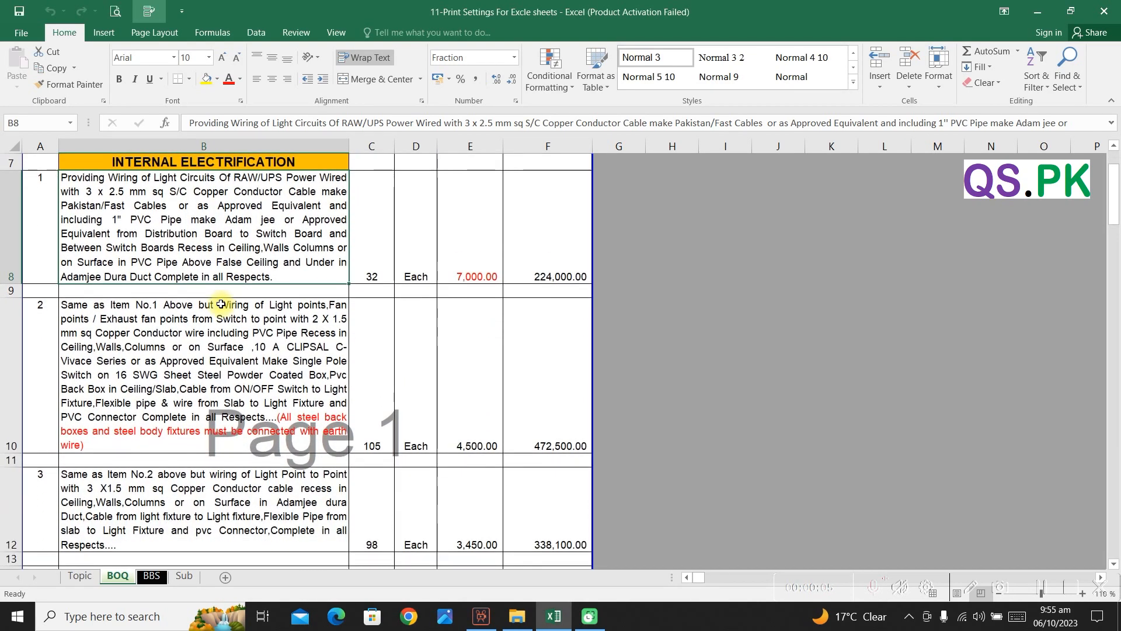
{"action": "scroll", "coordinate": [221, 303], "scroll_direction": "down", "scroll_amount": 1}
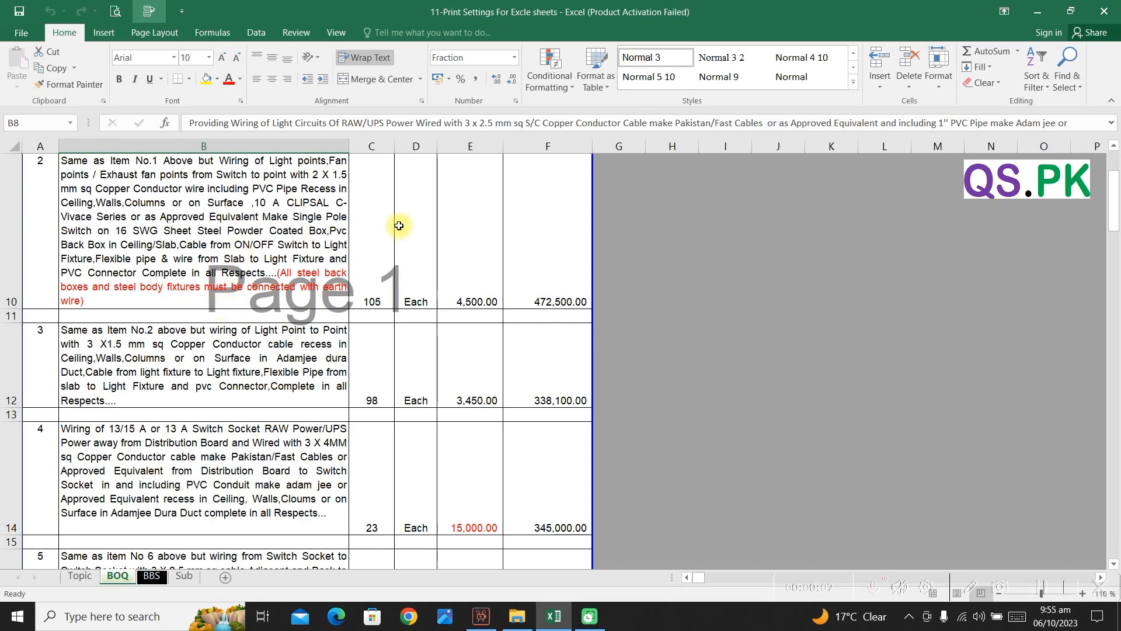
{"action": "left_click_drag", "start_coordinate": [545, 177], "coordinate": [40, 402]}
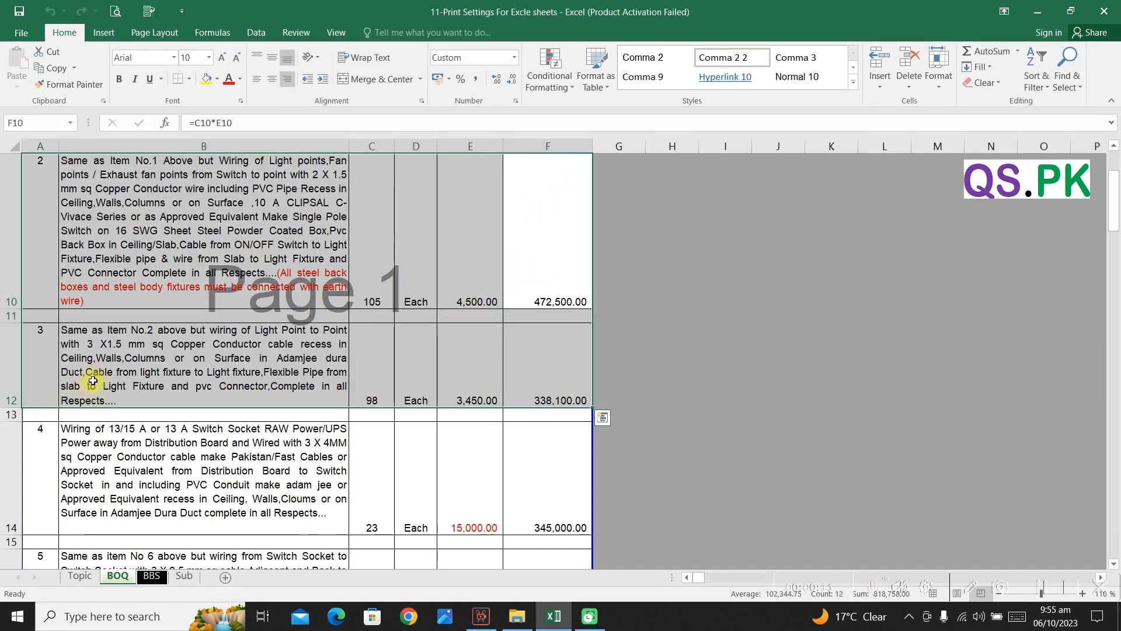
{"action": "right_click", "coordinate": [177, 219]}
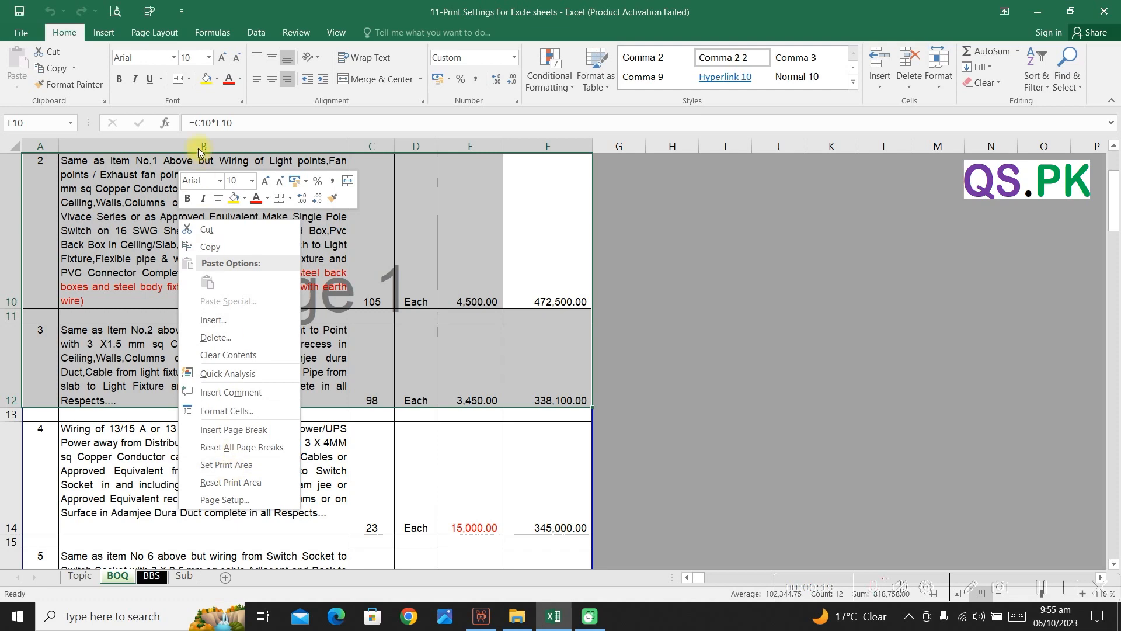
{"action": "left_click", "coordinate": [157, 34]}
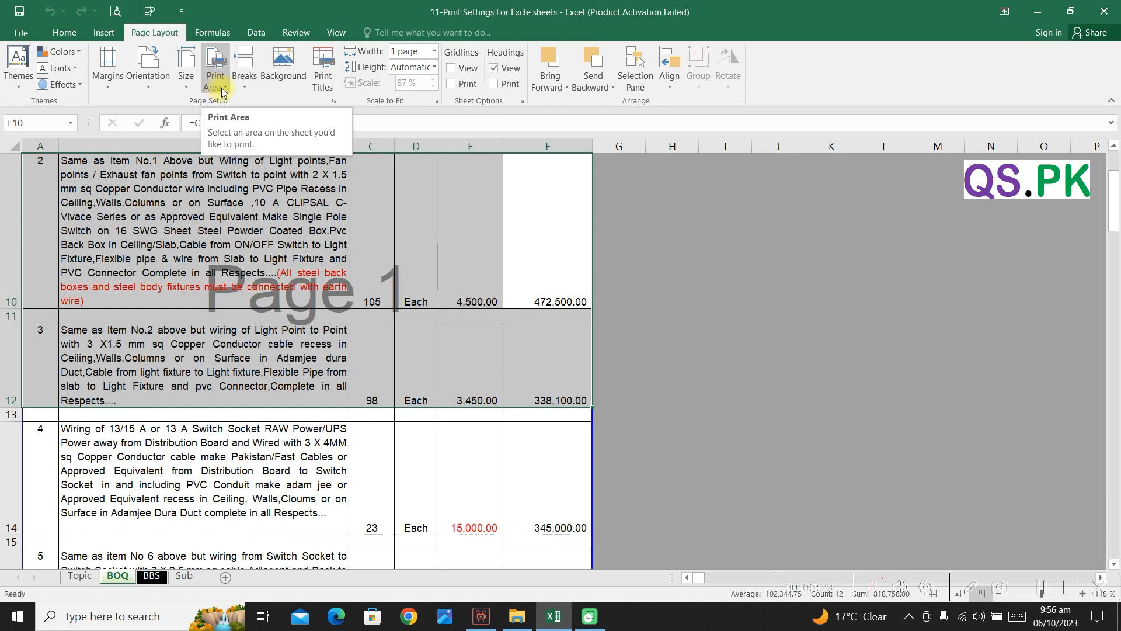
{"action": "left_click", "coordinate": [222, 91]}
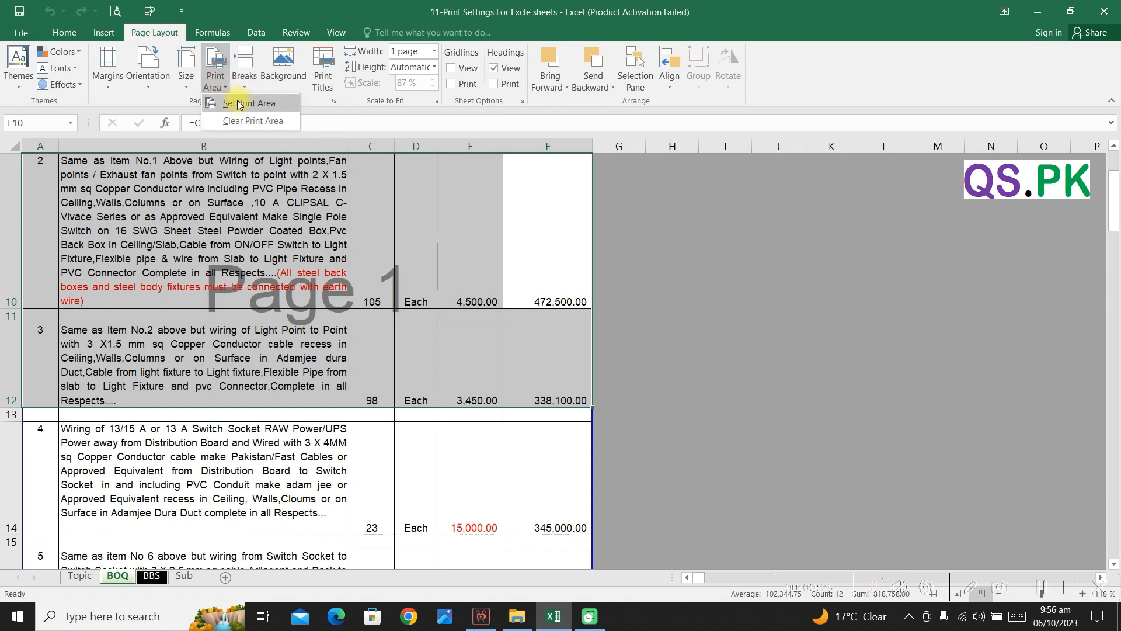
{"action": "left_click", "coordinate": [238, 104]}
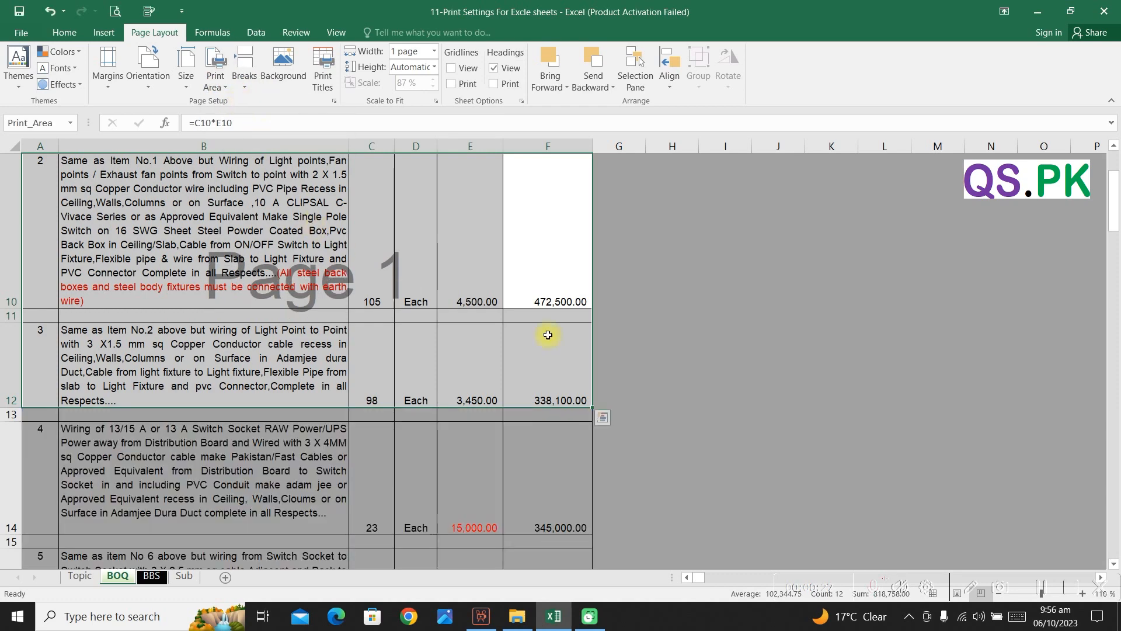
{"action": "left_click", "coordinate": [691, 355]}
{"action": "scroll", "coordinate": [501, 361], "scroll_direction": "up", "scroll_amount": 3}
{"action": "scroll", "coordinate": [358, 345], "scroll_direction": "down", "scroll_amount": 1}
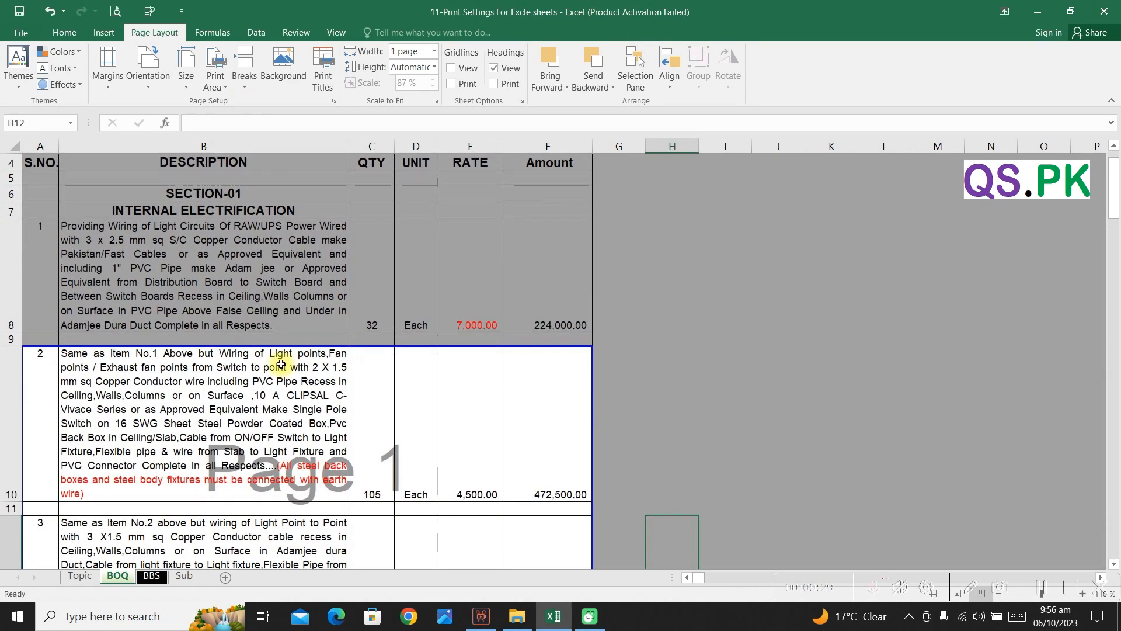
{"action": "scroll", "coordinate": [288, 388], "scroll_direction": "down", "scroll_amount": 1}
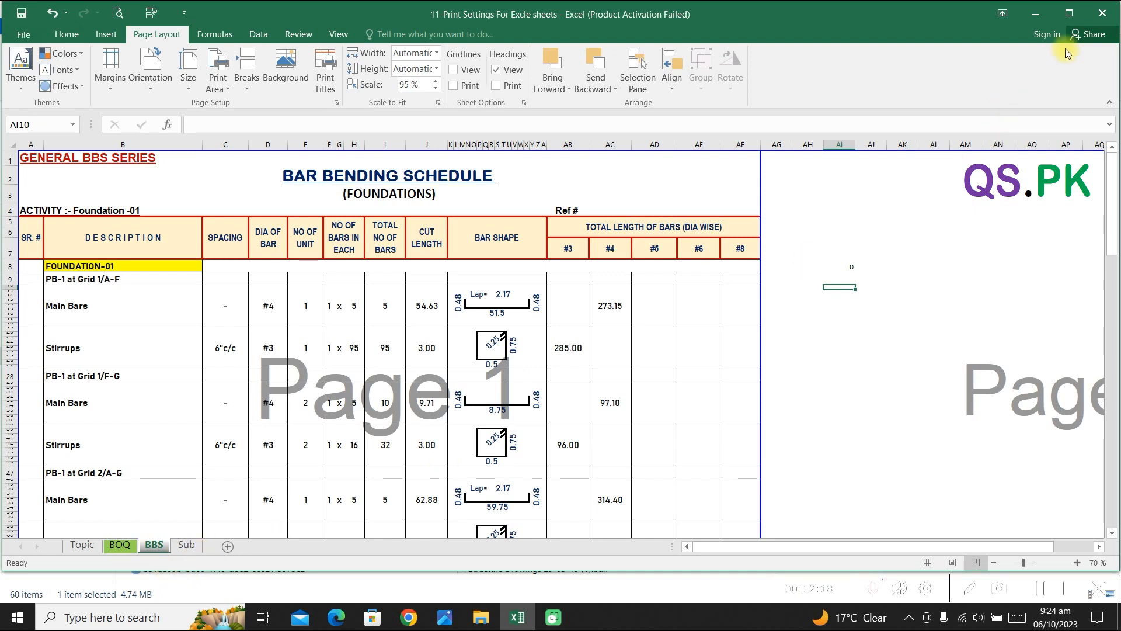
Step: Maximize the workbook window and show the Sub worksheet
{"action": "left_click", "coordinate": [1069, 13]}
{"action": "left_click", "coordinate": [185, 577]}
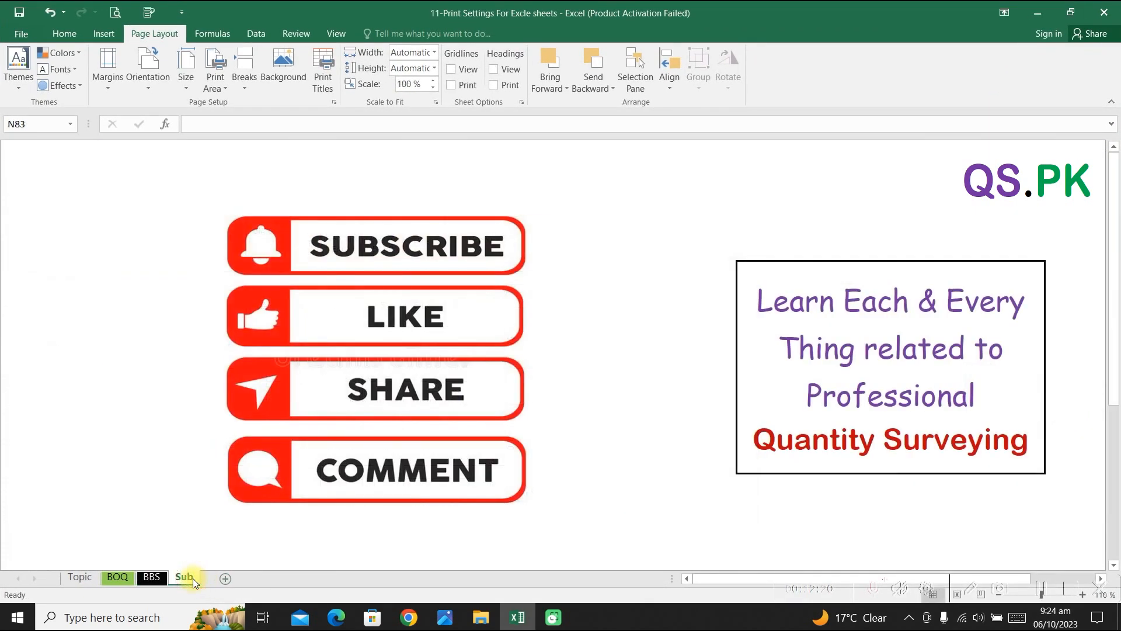